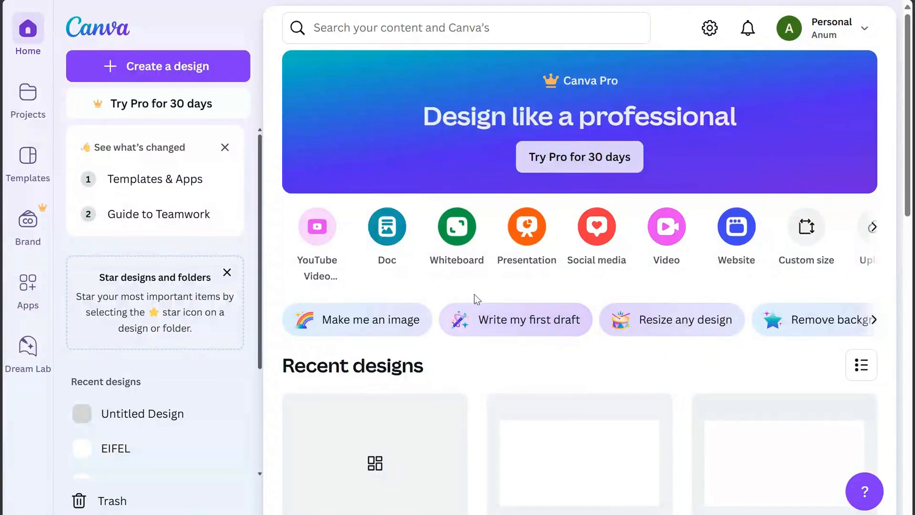
Create a new YouTube Video design
click(318, 228)
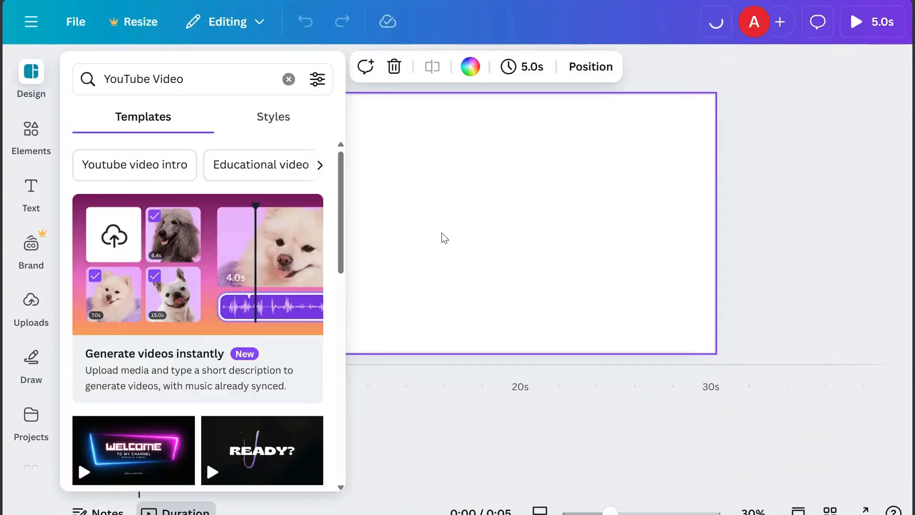
click(442, 233)
Search the elements for circle and add a circle shape to the middle of the canvas
click(43, 140)
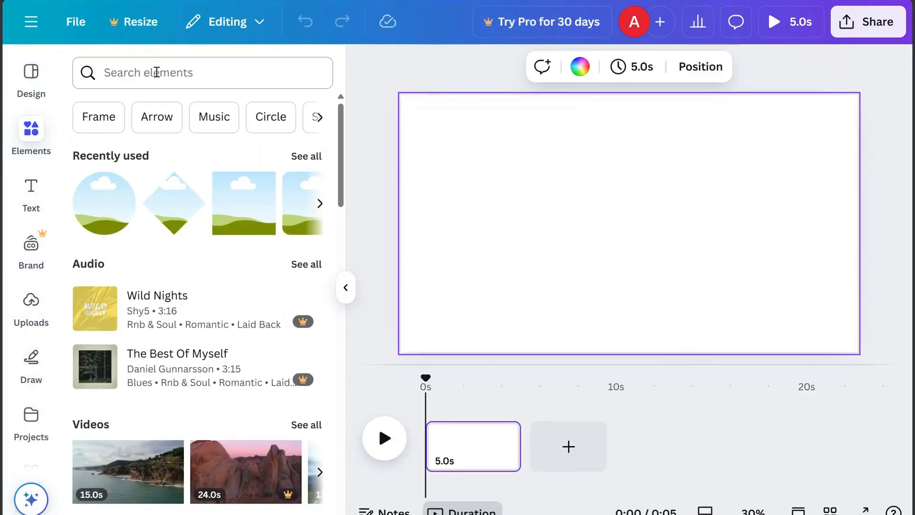
click(157, 72)
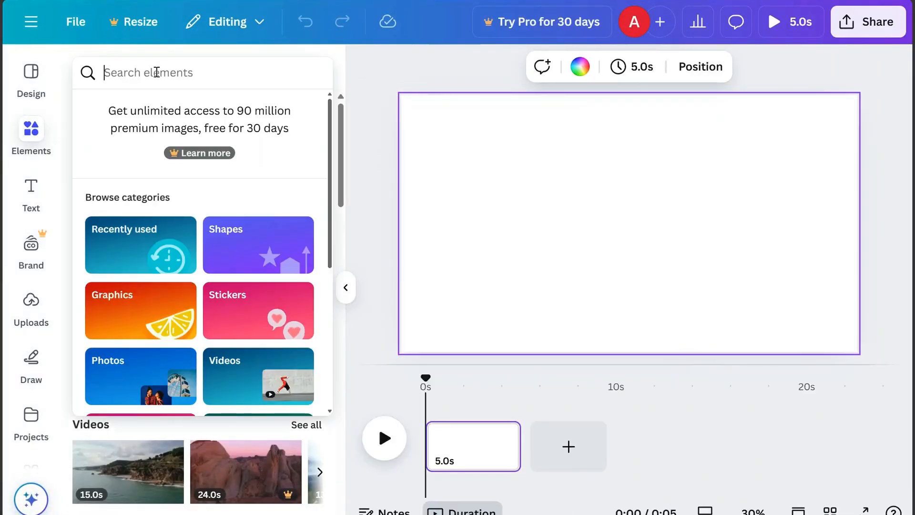
text(circle)
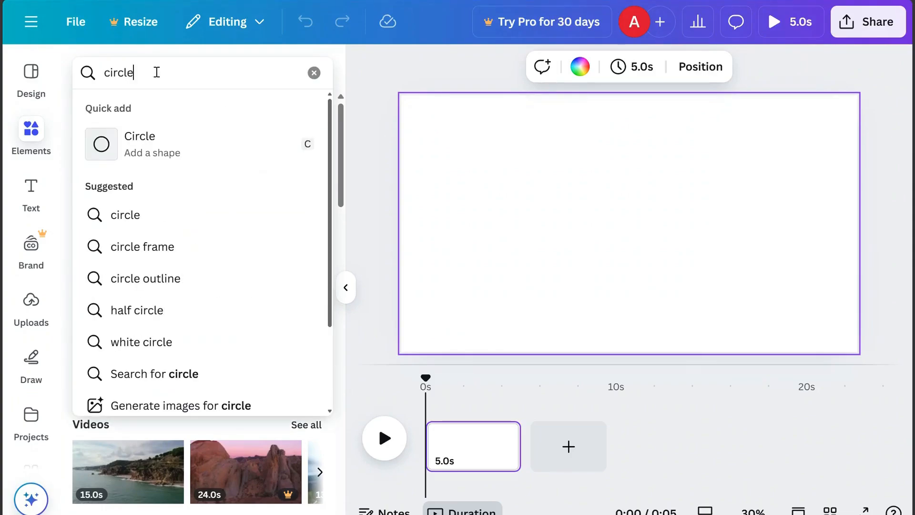
key(Return)
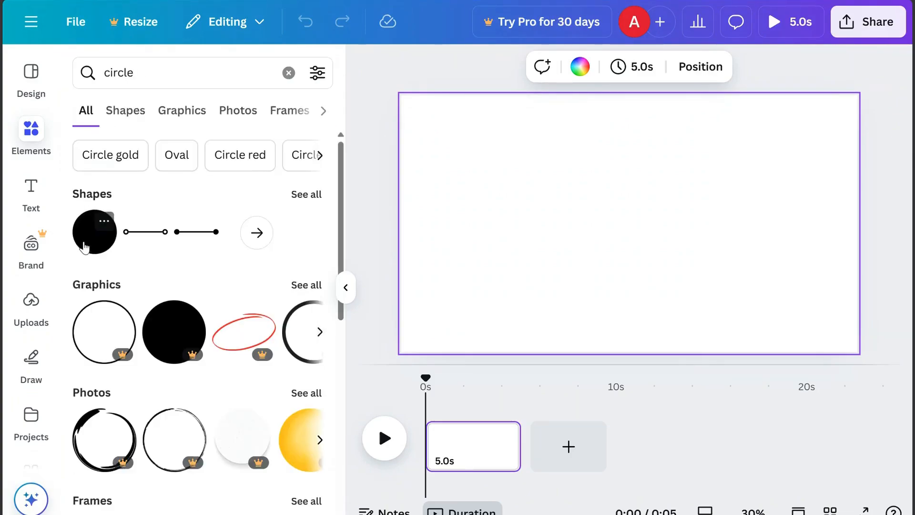
drag(92, 245, 628, 229)
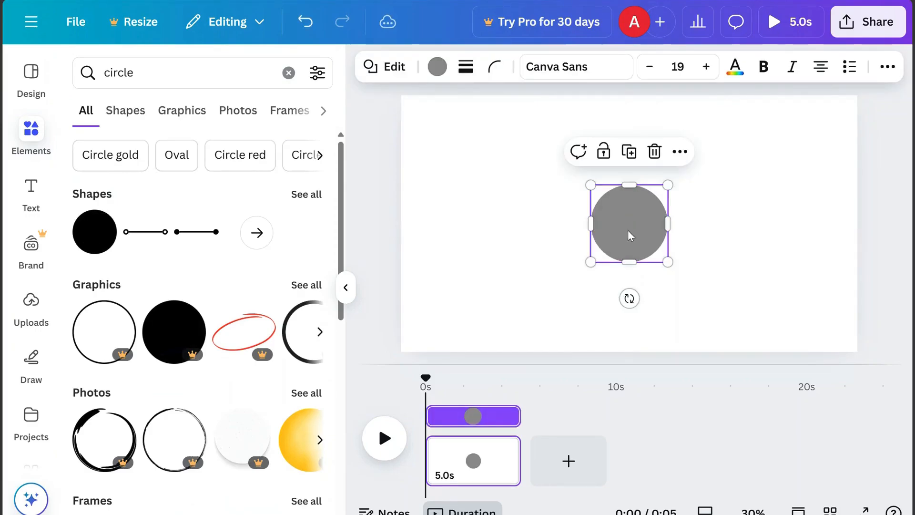
click(558, 221)
Add the uploaded Eiffel Tower image, shrink it, and place it just above the circle
click(23, 293)
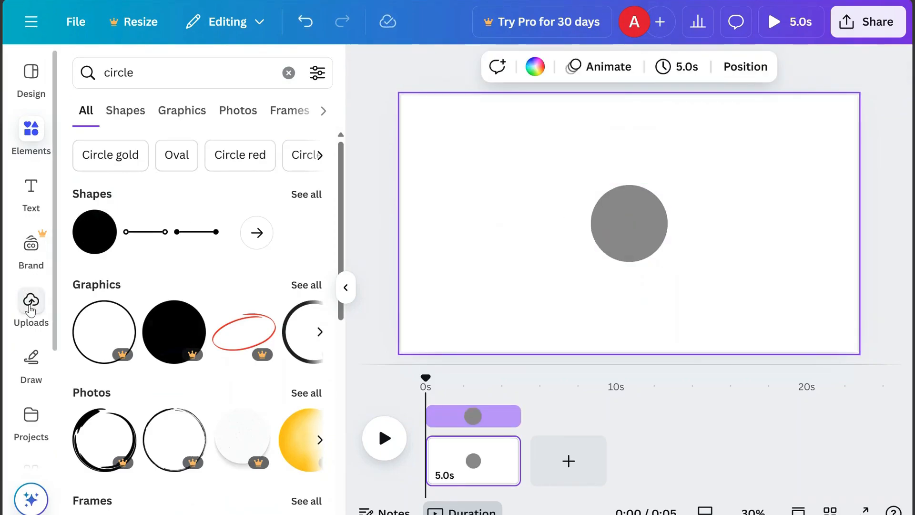
click(295, 239)
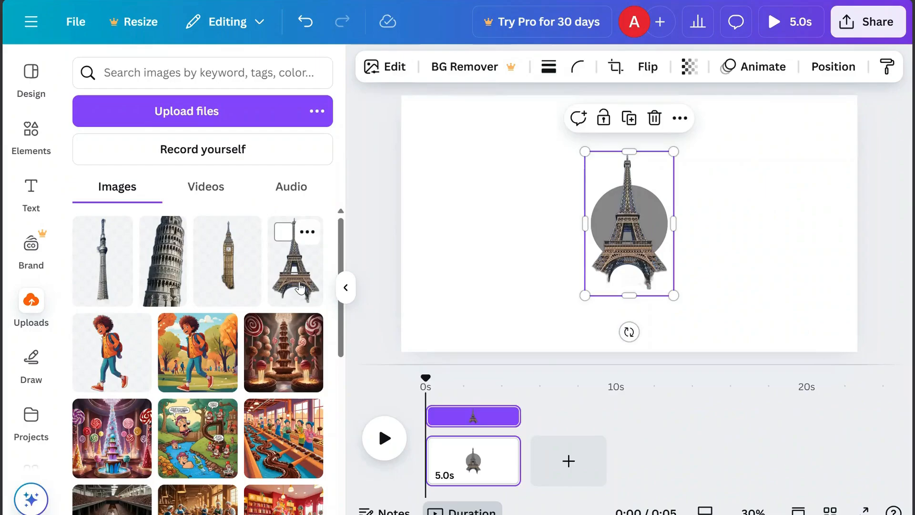
mouse_move(675, 220)
mouse_down()
mouse_move(662, 221)
mouse_move(665, 228)
mouse_up()
drag(633, 296, 633, 275)
drag(583, 215, 589, 216)
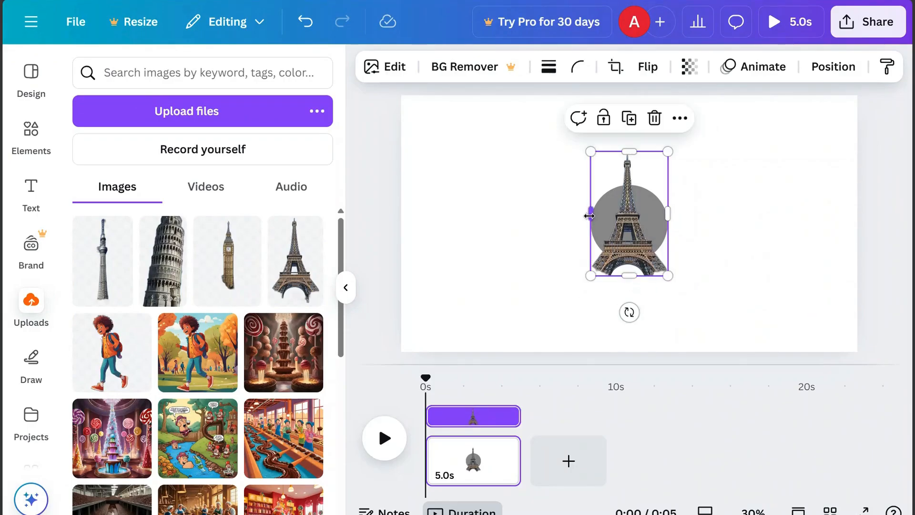
drag(667, 152, 641, 194)
drag(617, 244, 627, 152)
click(525, 216)
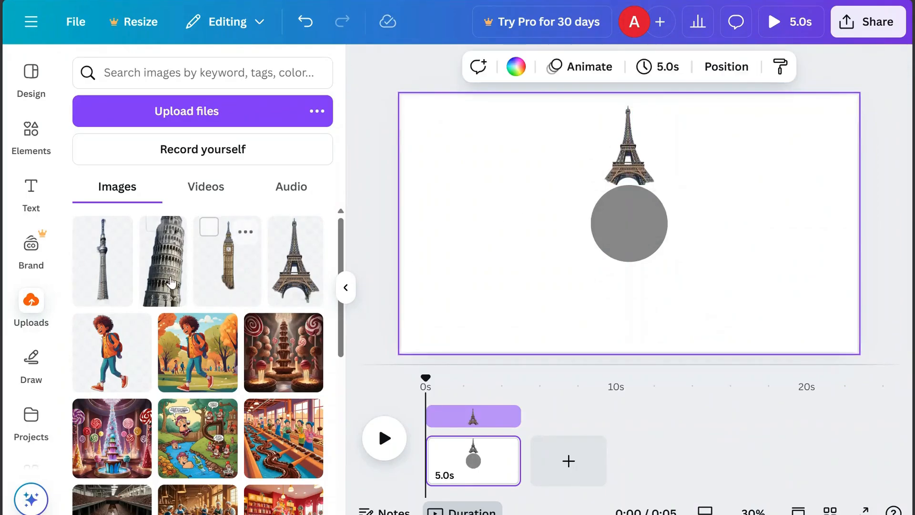
Add the Leaning Tower of Pisa image, rotate it horizontally, and place it to the right of the circle
click(162, 253)
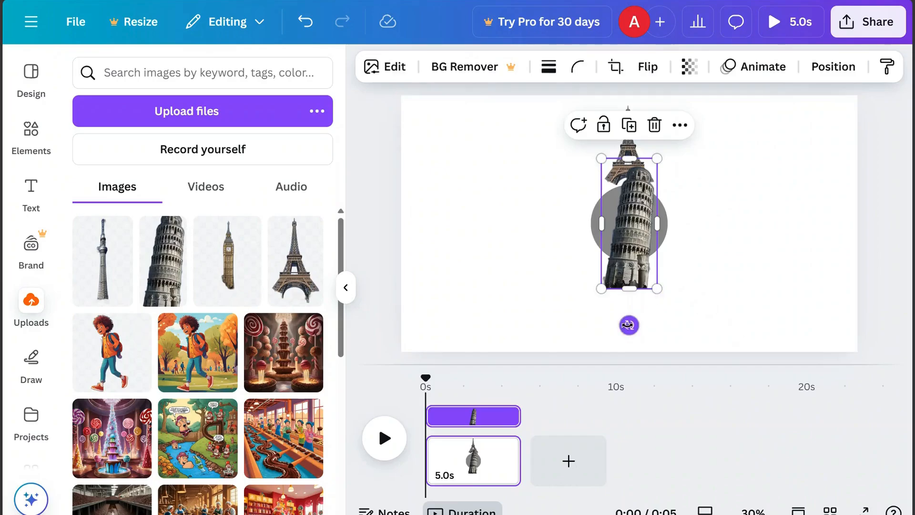
drag(629, 325, 477, 222)
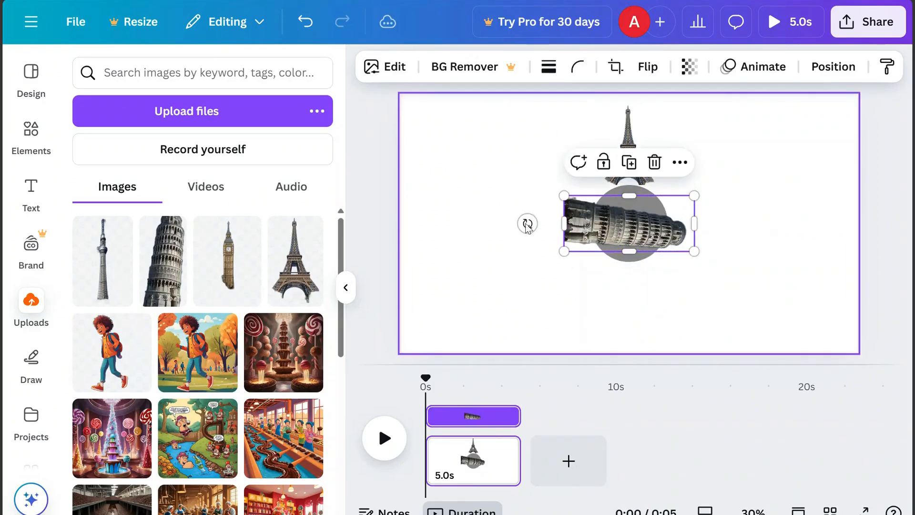
drag(620, 223, 724, 223)
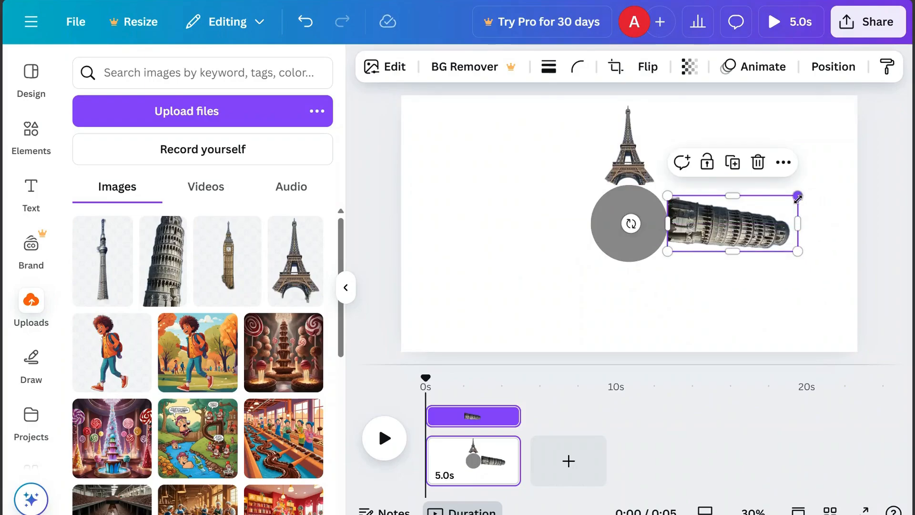
drag(797, 198, 784, 201)
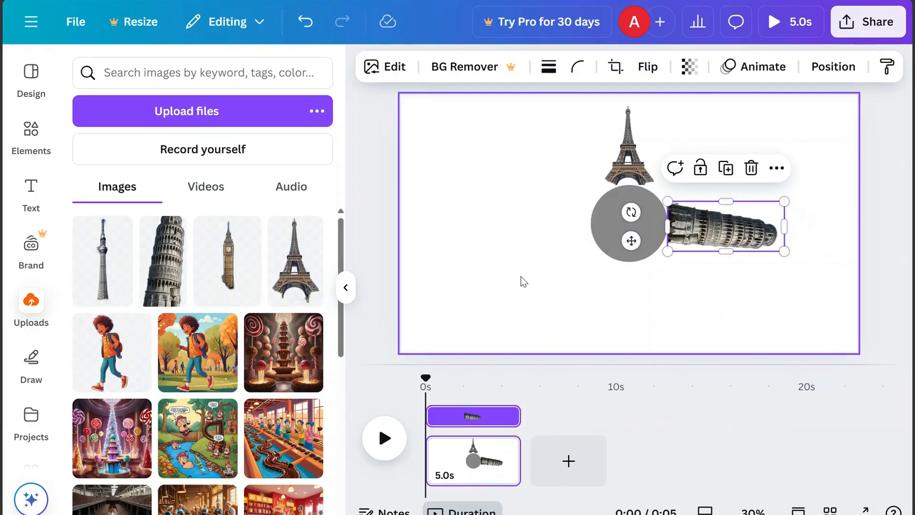
click(524, 281)
Add the Big Ben image, flip it vertically, narrow it, and place it below the circle
click(229, 282)
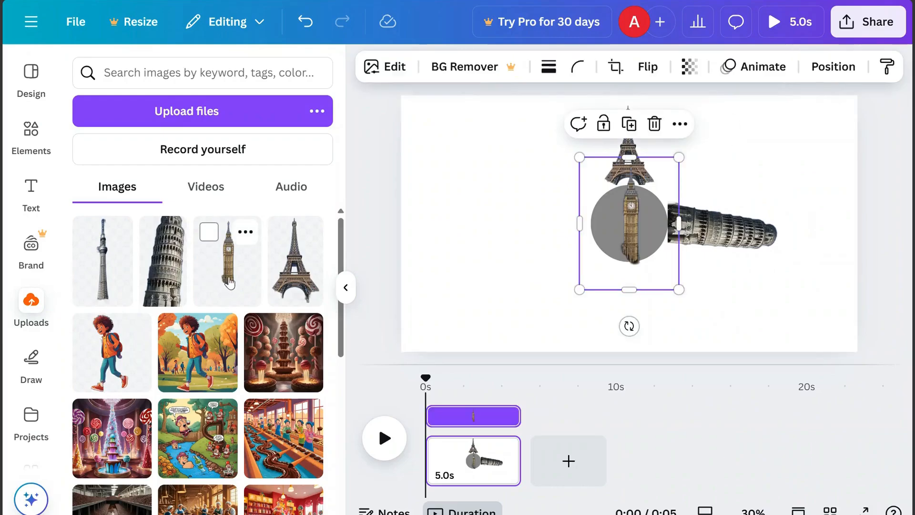
click(643, 67)
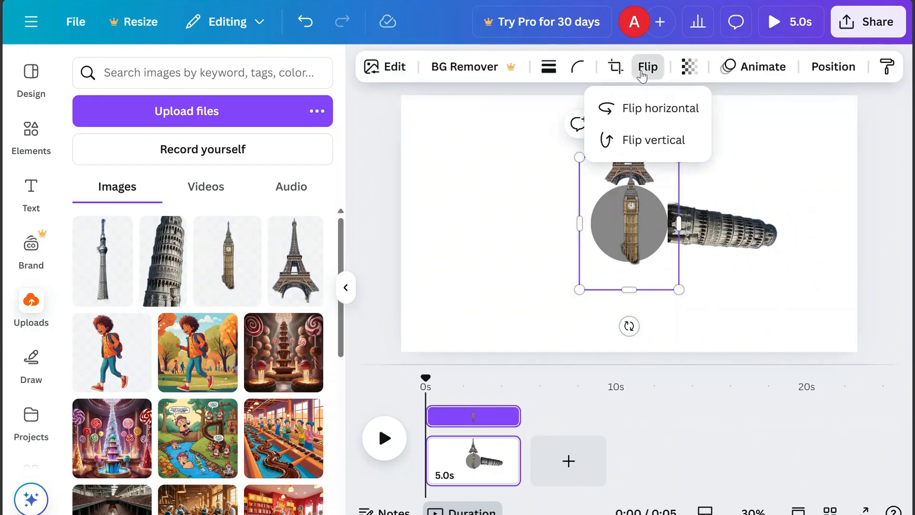
click(645, 139)
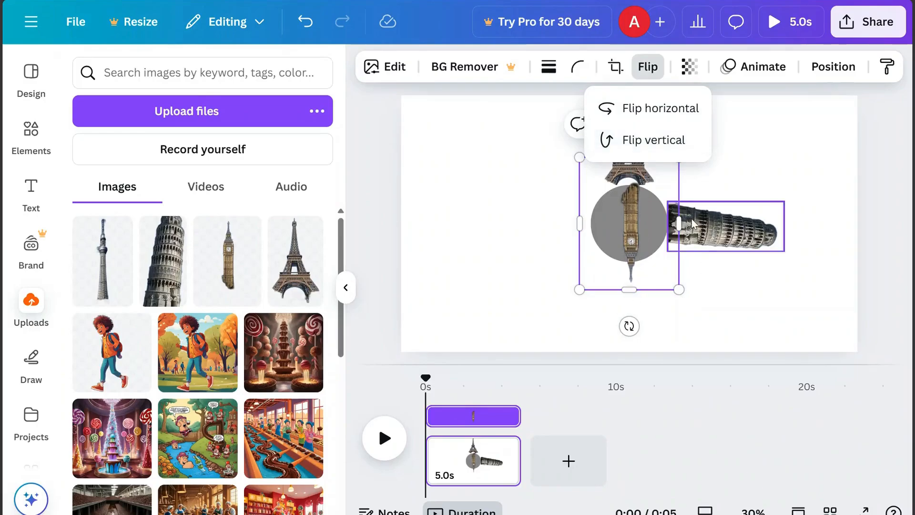
drag(679, 222, 654, 222)
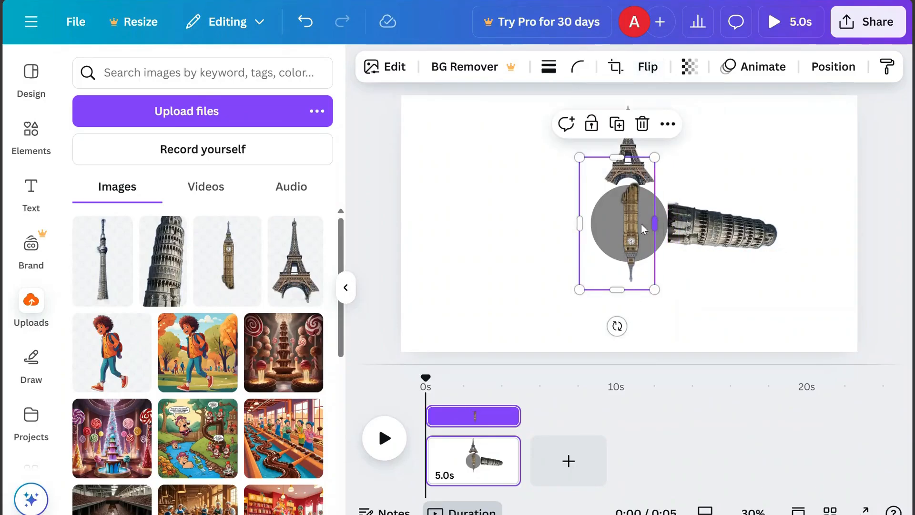
drag(581, 223, 615, 222)
drag(633, 161, 637, 185)
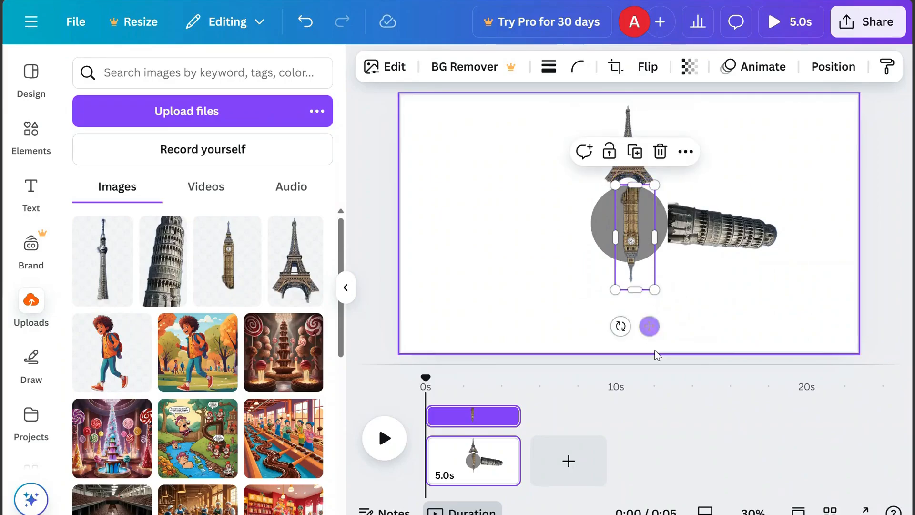
drag(640, 247, 637, 323)
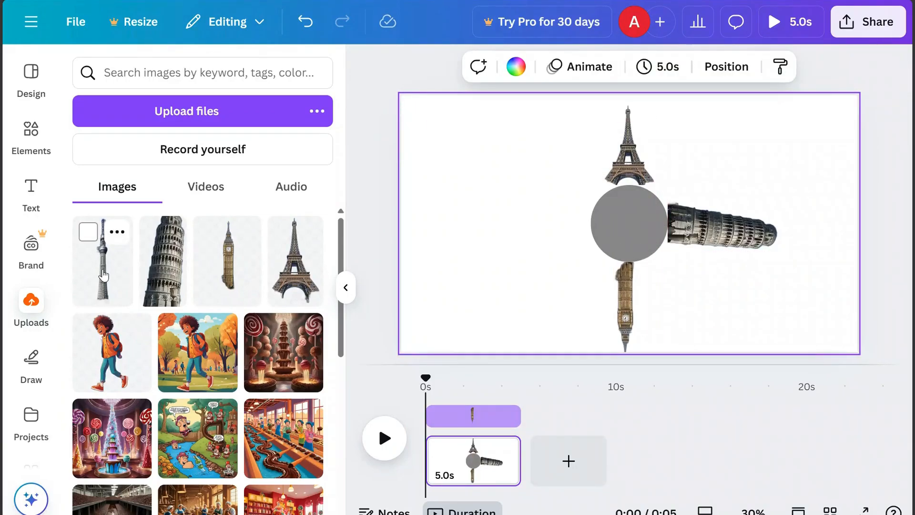
Add the slender spire tower image, rotate it horizontally, and place it to the left of the circle
click(103, 276)
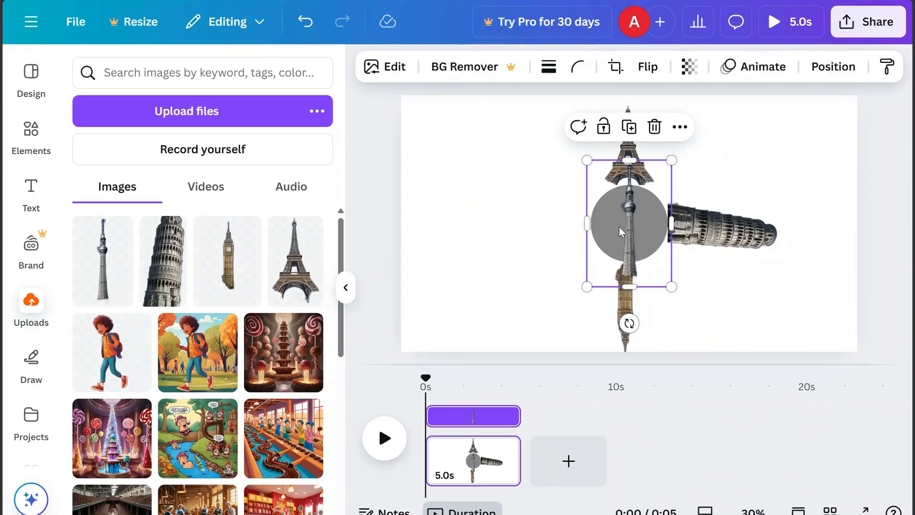
drag(619, 227, 505, 223)
drag(573, 222, 551, 222)
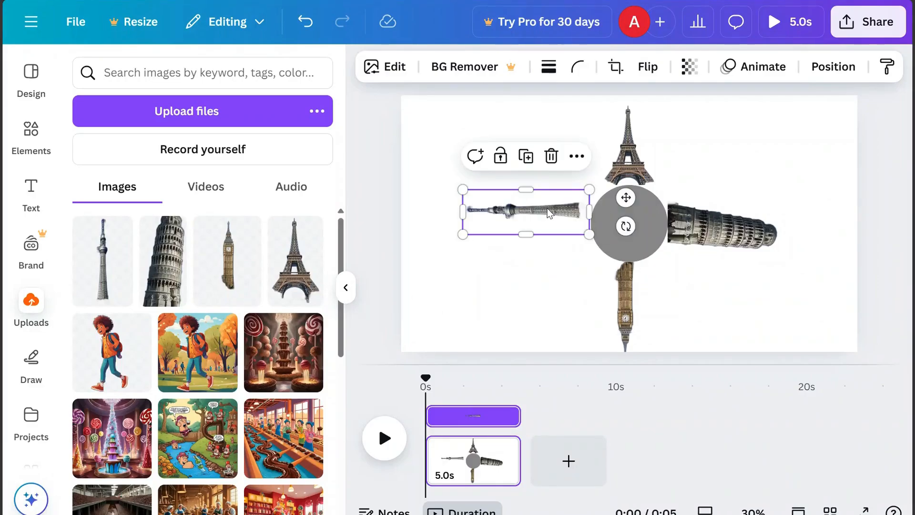
drag(546, 209, 548, 223)
Make the center circle invisible by changing its color to white and setting its transparency to 0
click(631, 232)
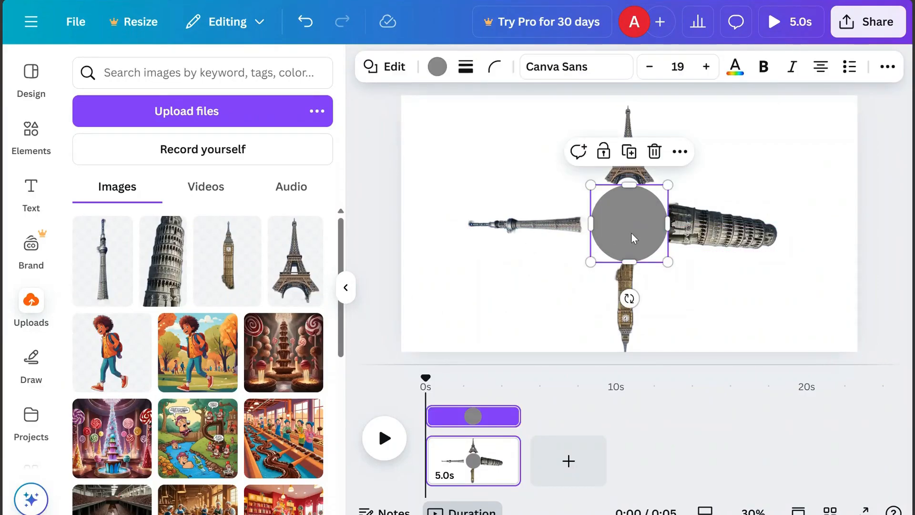
click(437, 67)
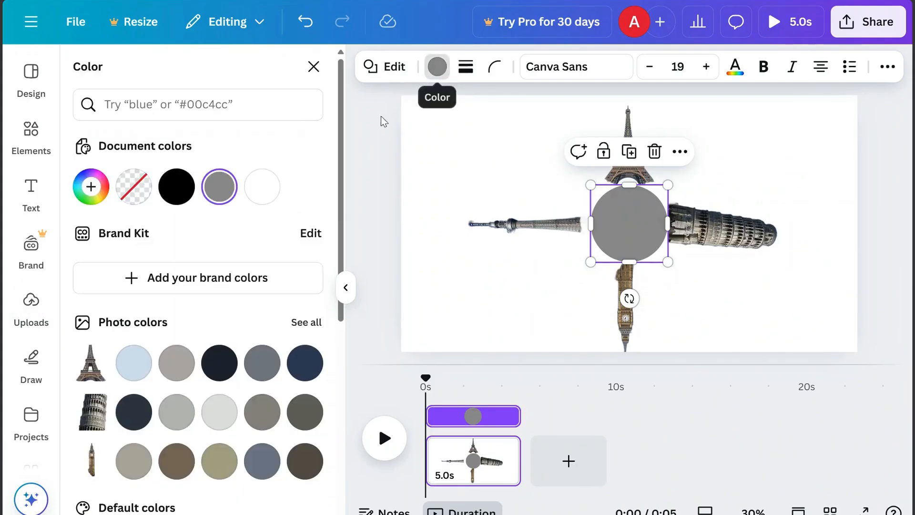
click(262, 187)
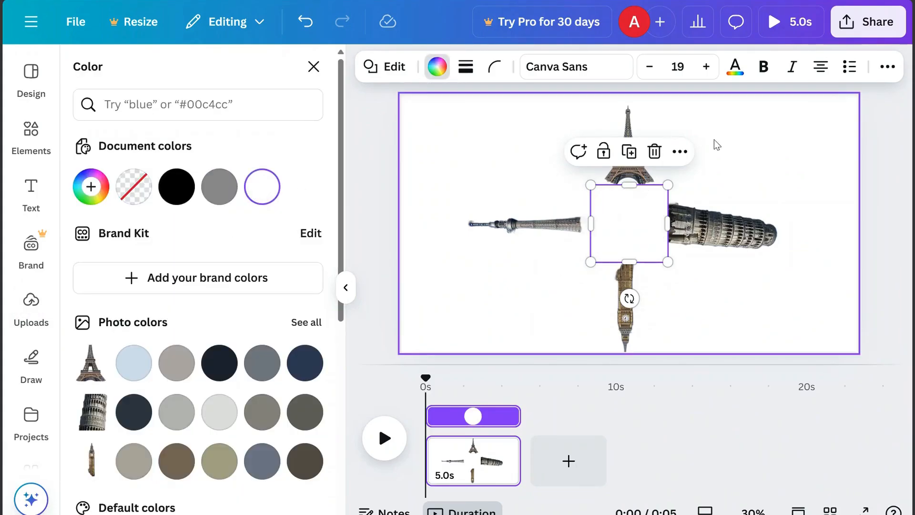
click(889, 67)
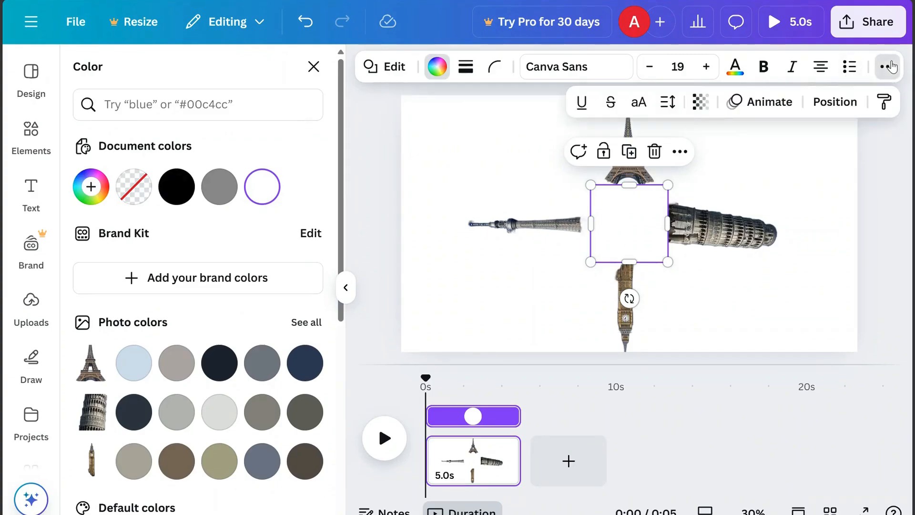
click(697, 106)
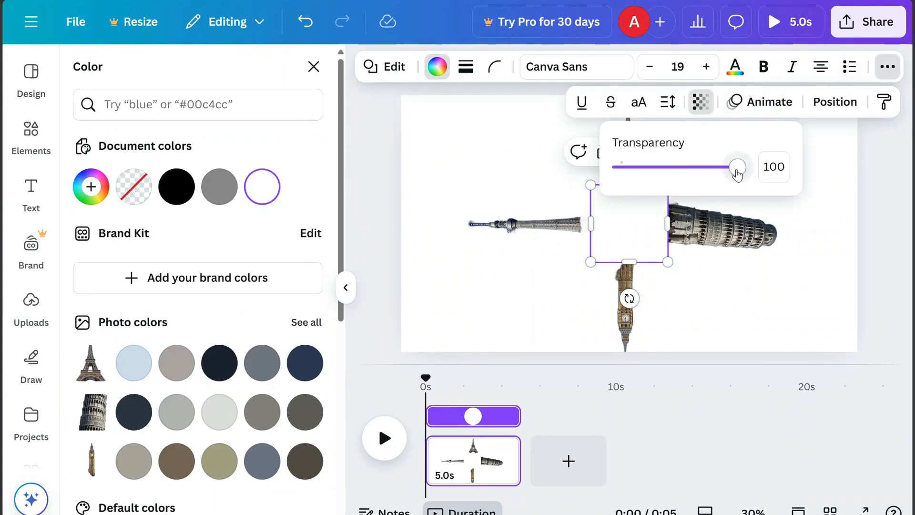
drag(737, 172, 612, 171)
click(505, 176)
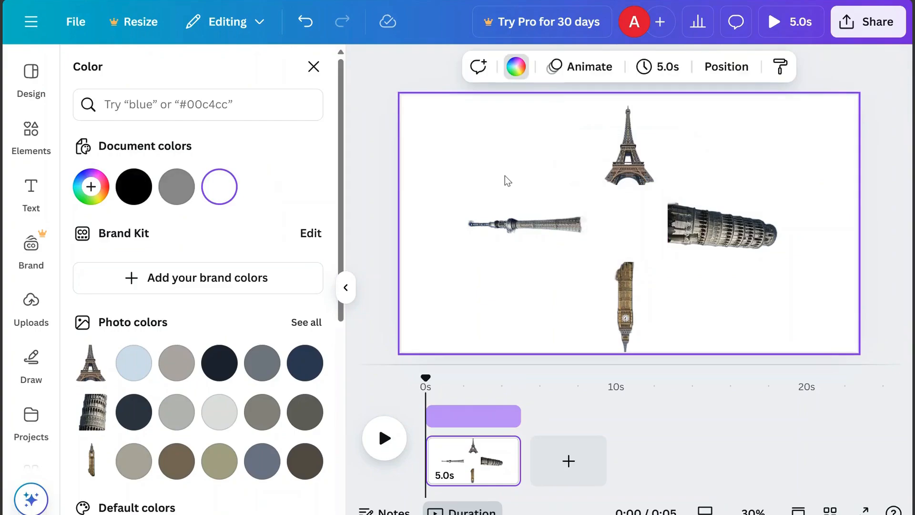
Select all four tower images and group them
drag(664, 150, 809, 330)
click(568, 141)
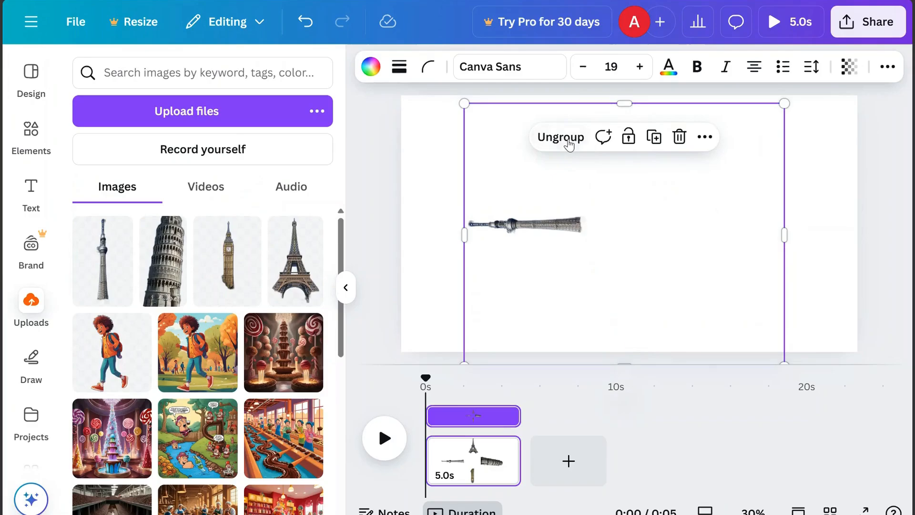
Download the design as a PNG file
click(871, 28)
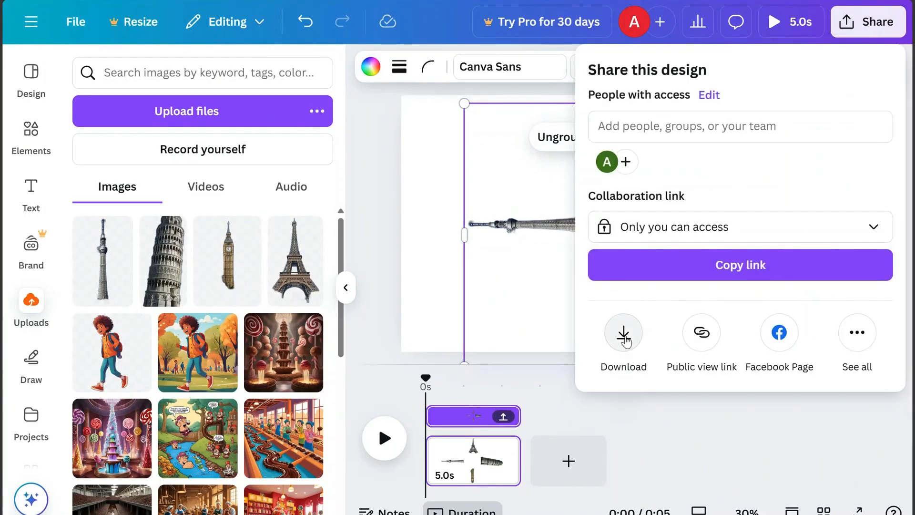
click(622, 333)
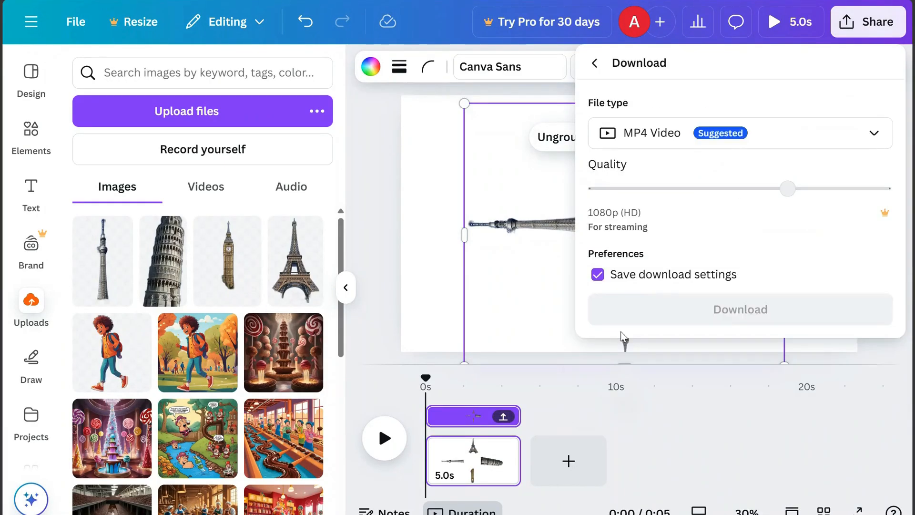
click(875, 134)
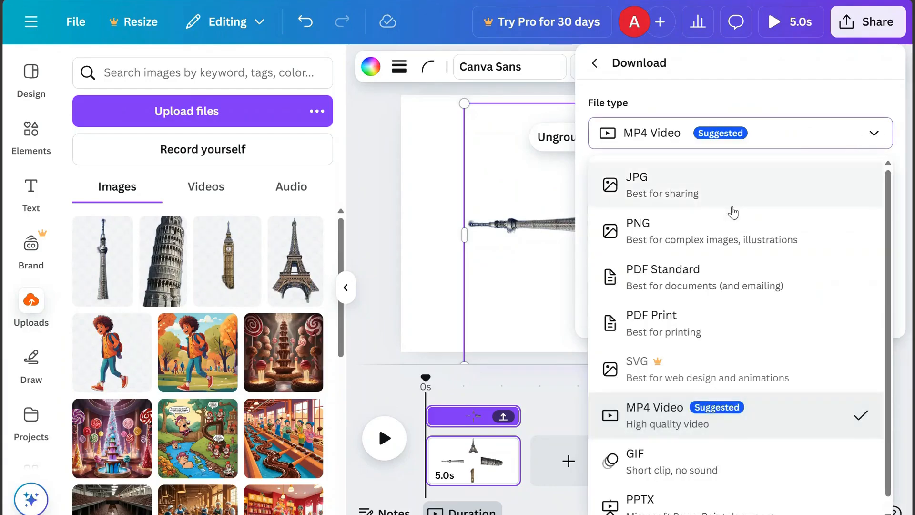
click(705, 234)
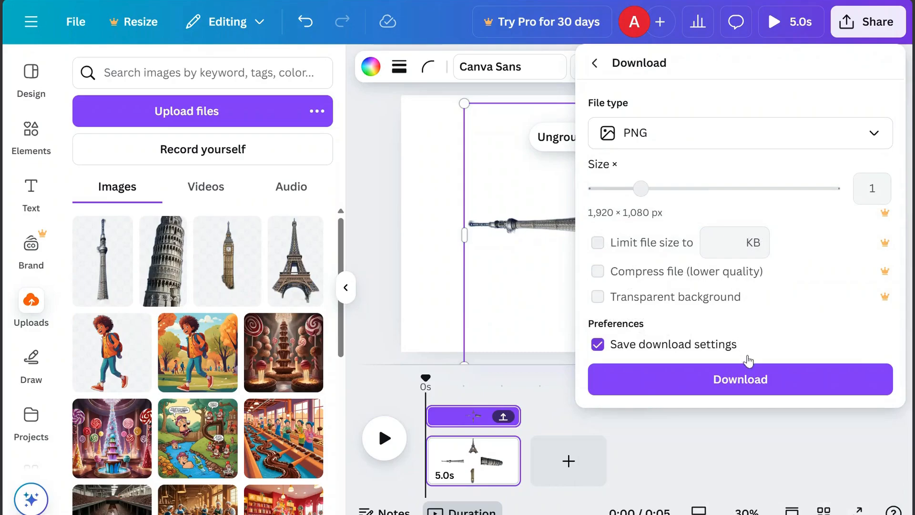
click(751, 381)
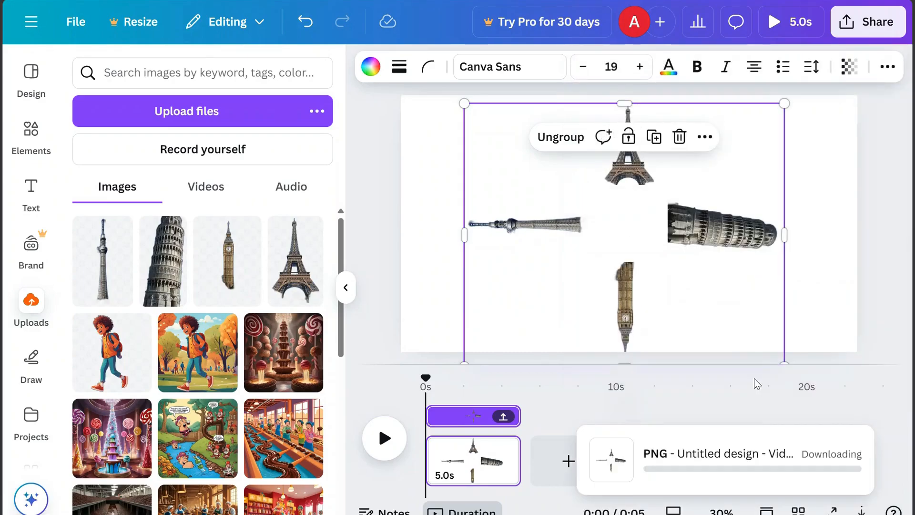
click(435, 247)
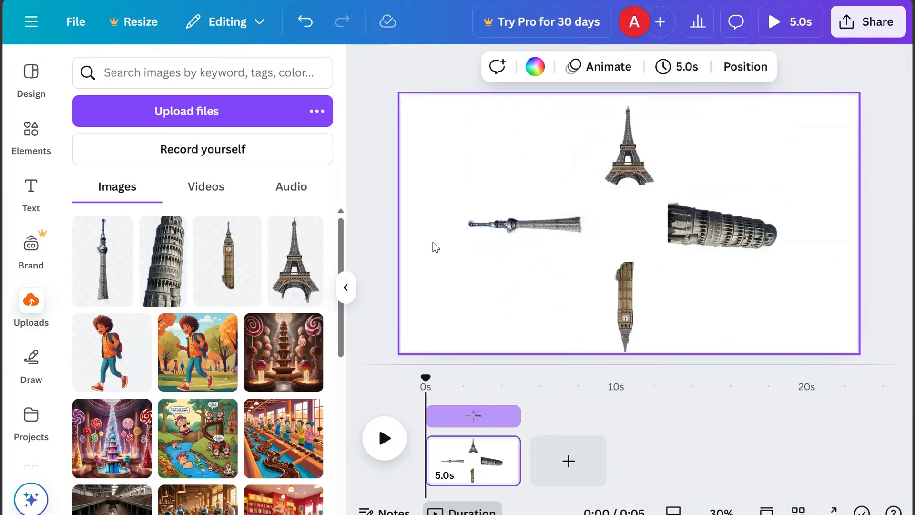
Add a heading reading EIFEL and place it above the Eiffel Tower
click(31, 189)
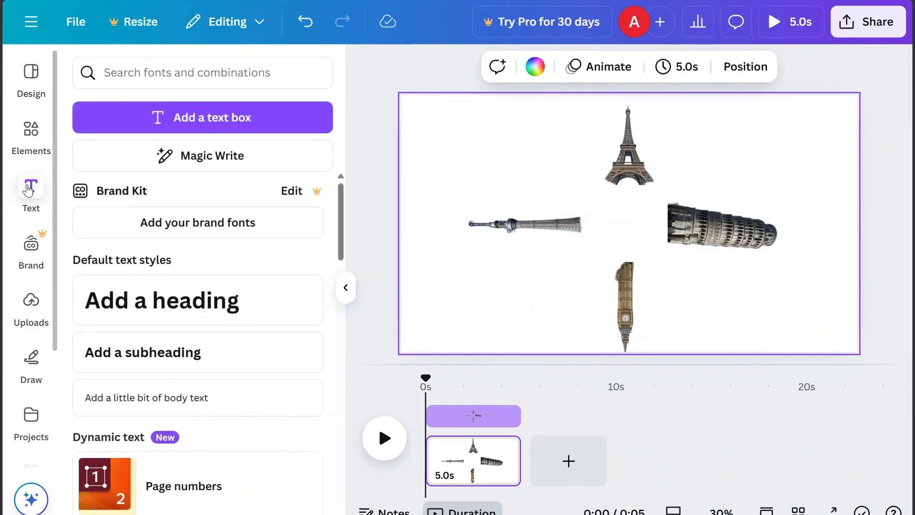
click(165, 301)
drag(645, 278, 636, 185)
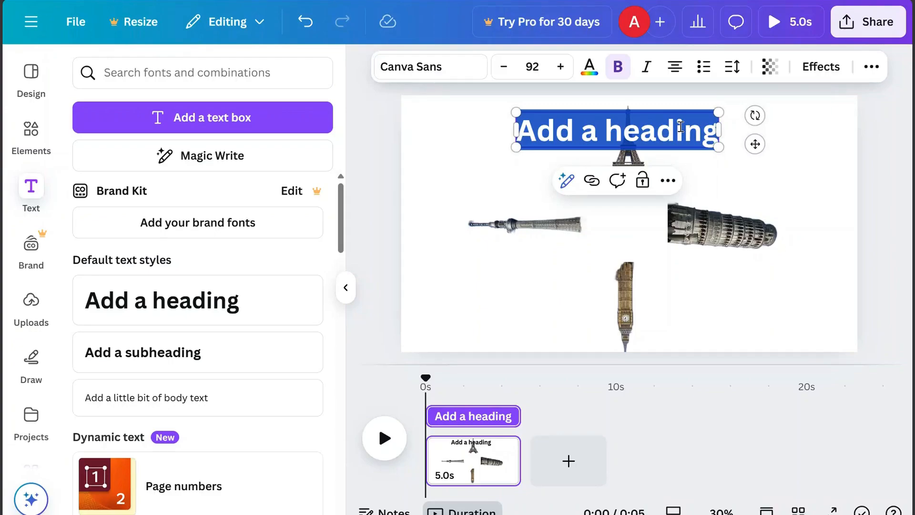
text(EIFEL)
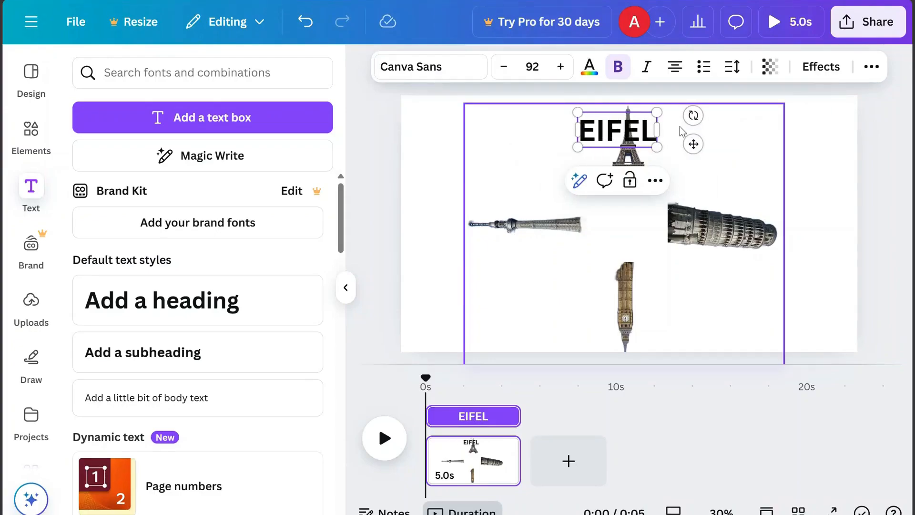
Shrink the EIFEL heading and set its text color to white
drag(656, 148, 643, 121)
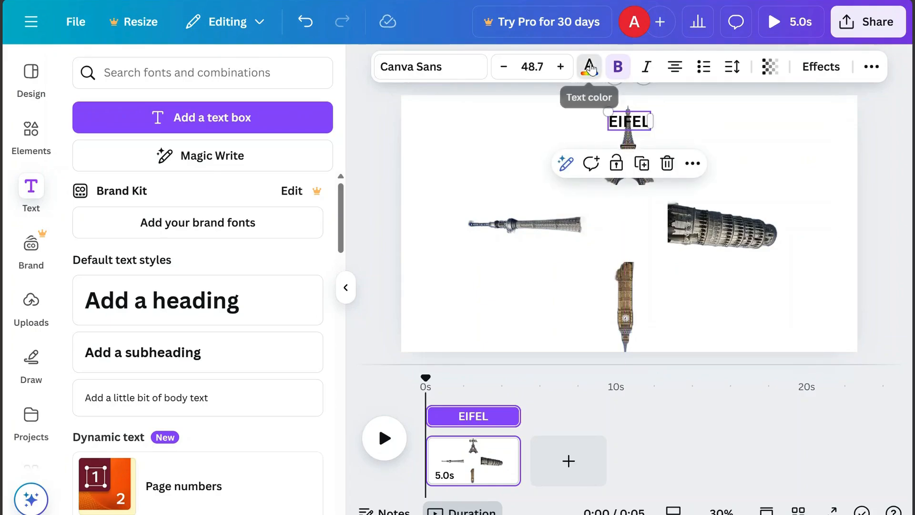
click(589, 66)
click(178, 187)
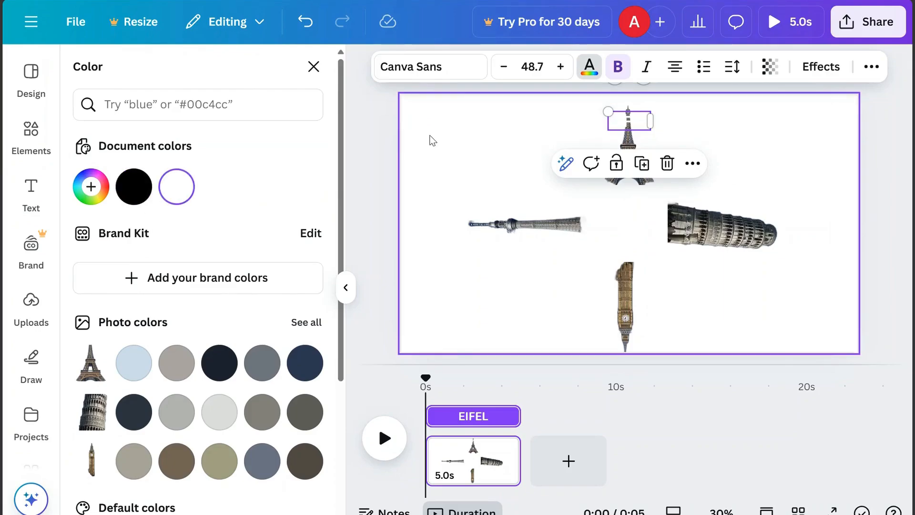
Set the page background to a grey-beige photo color
click(431, 140)
click(516, 66)
click(133, 461)
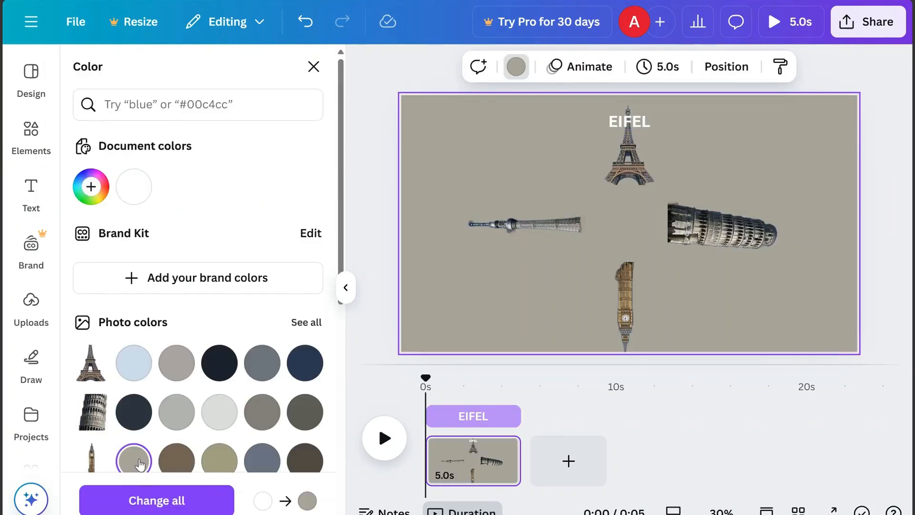
Duplicate the EIFEL label into rotated PISA, TOKYO and BIG BEN labels beside the other three towers
click(637, 122)
click(642, 164)
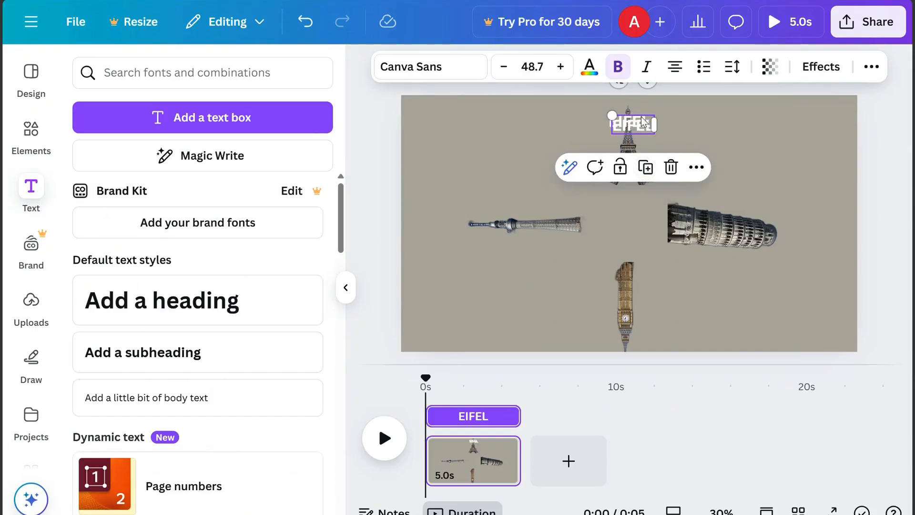
drag(643, 135, 711, 175)
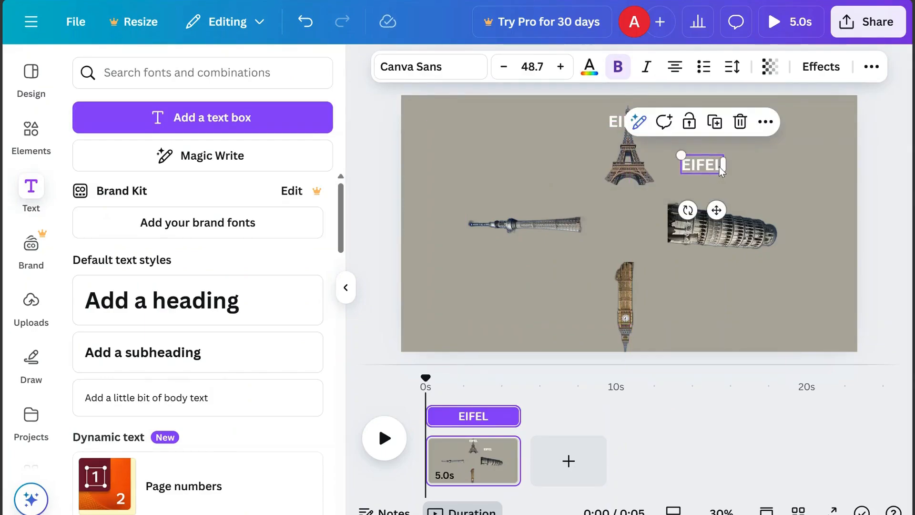
double_click(720, 167)
text(PISA)
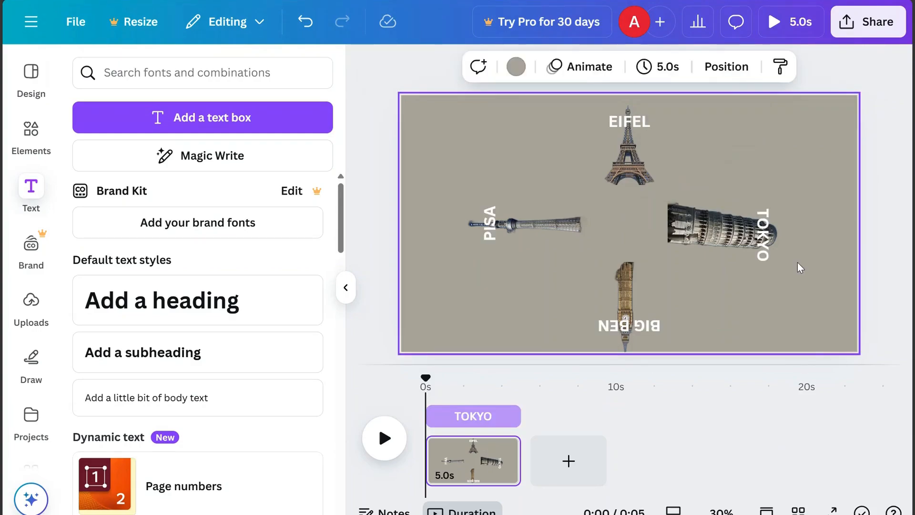
Delete the grouped tower images from the design
click(584, 259)
drag(571, 258, 449, 255)
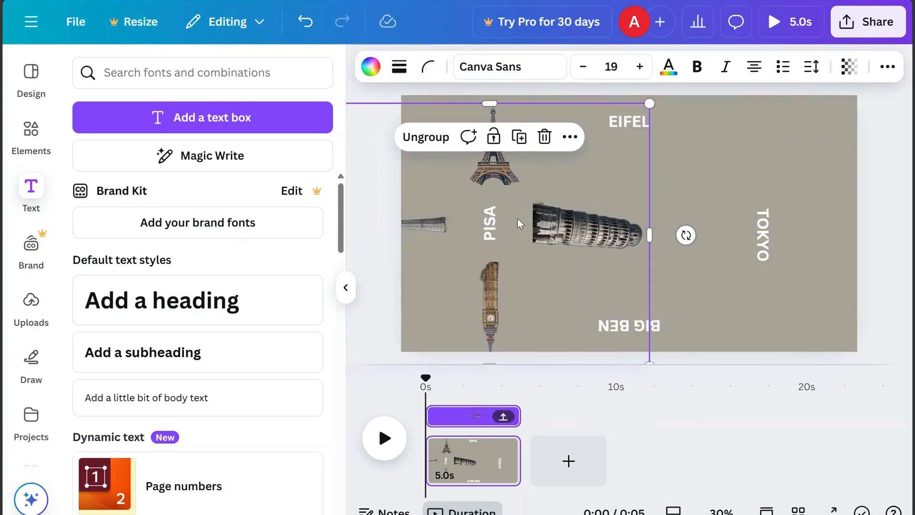
click(544, 137)
Select the four text labels and group them
drag(432, 115, 798, 348)
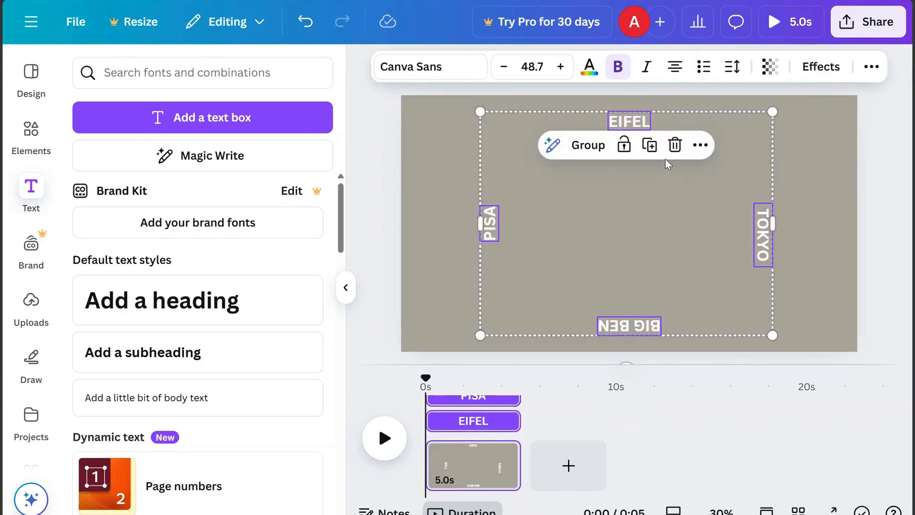
click(576, 148)
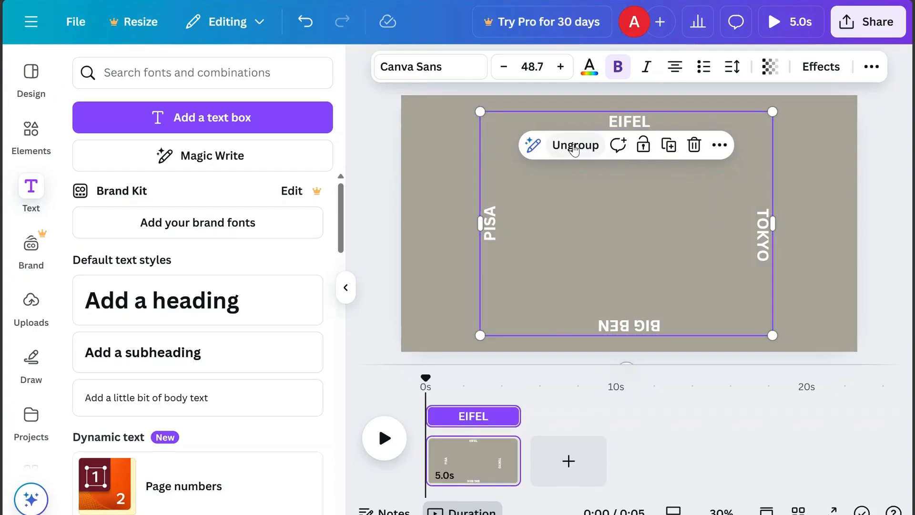
click(805, 225)
Download the design as a PNG file
click(860, 21)
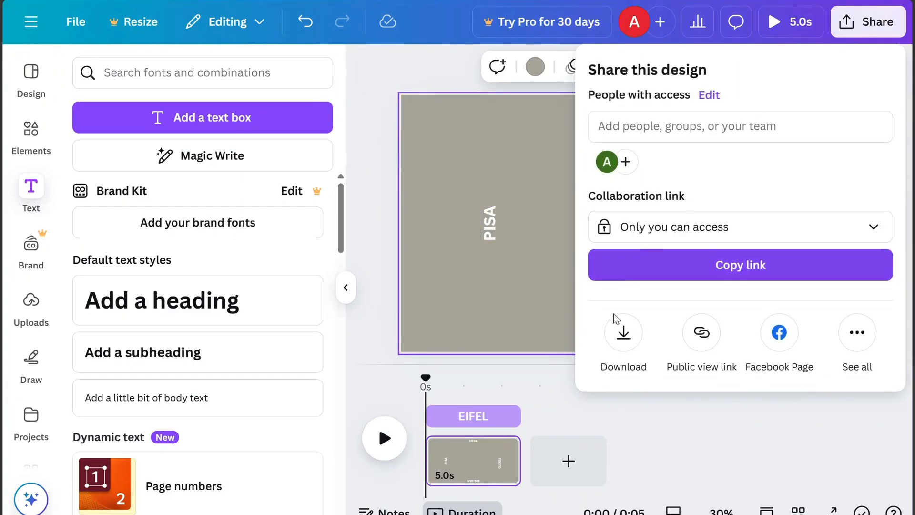
click(624, 333)
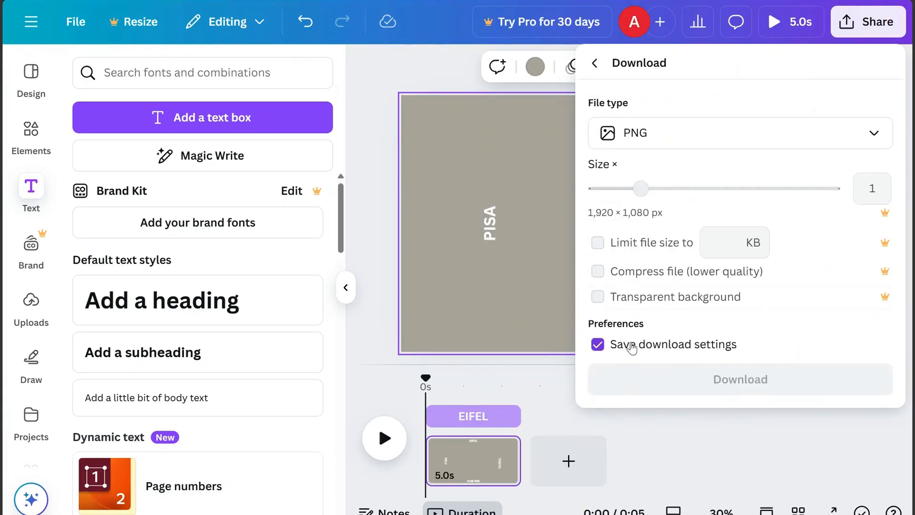
click(738, 380)
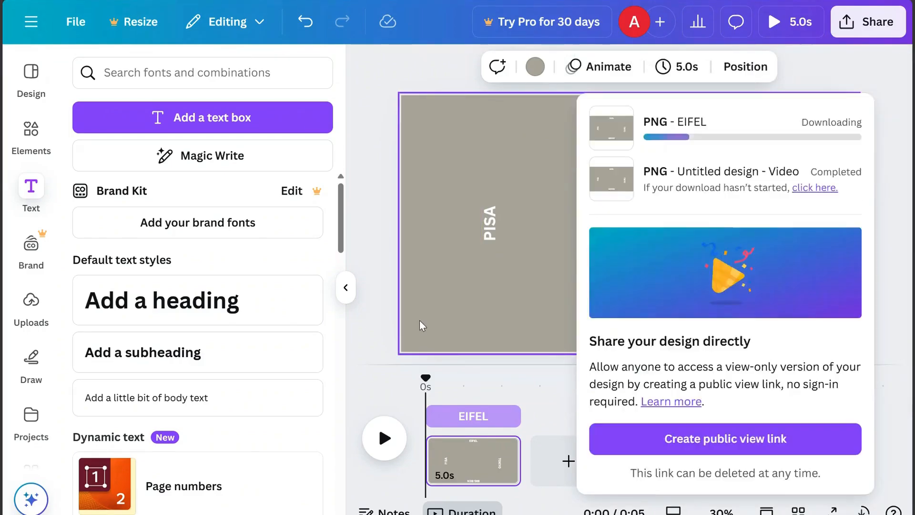
click(419, 321)
click(31, 303)
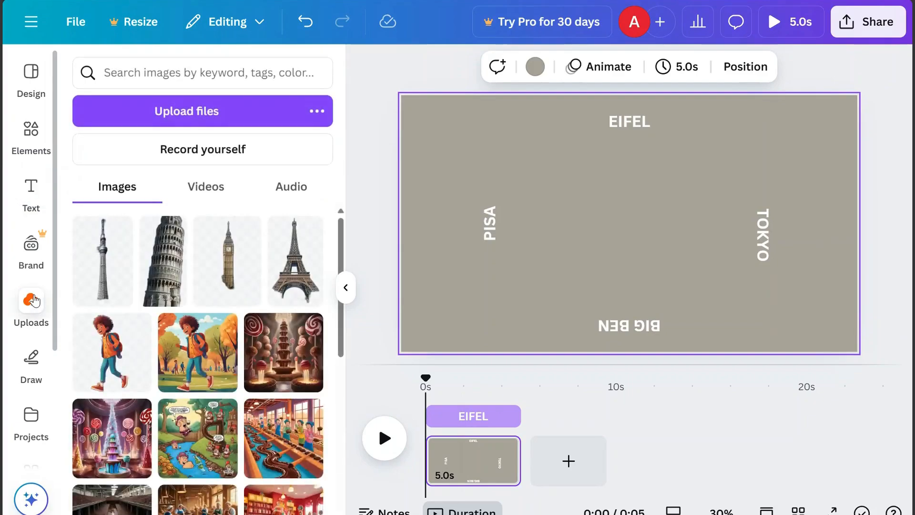
click(186, 110)
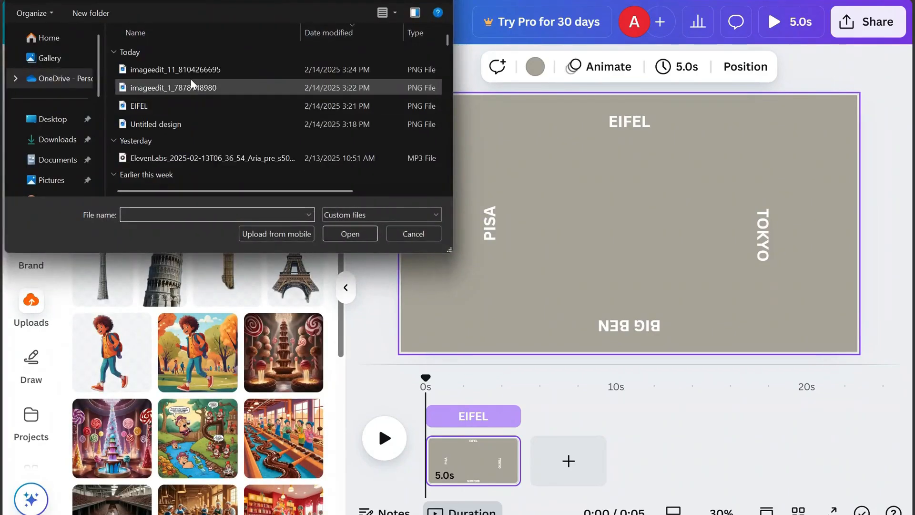
double_click(193, 83)
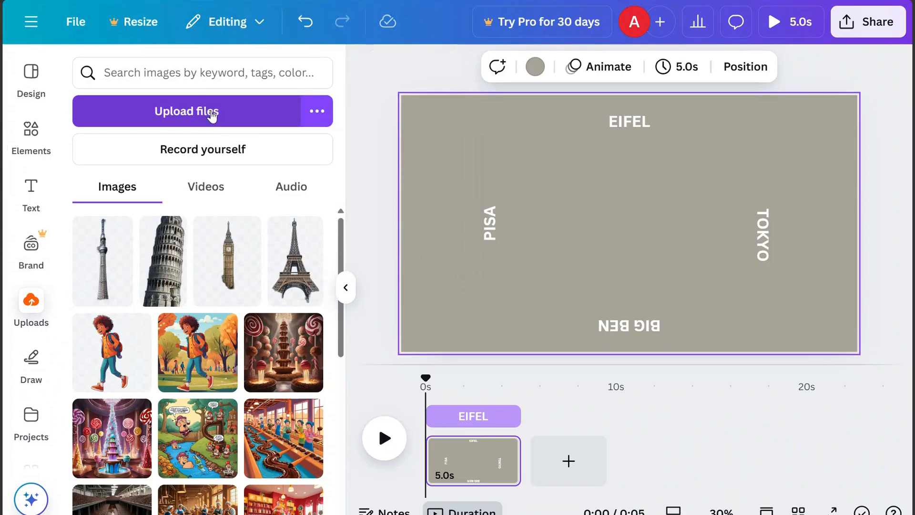
click(210, 111)
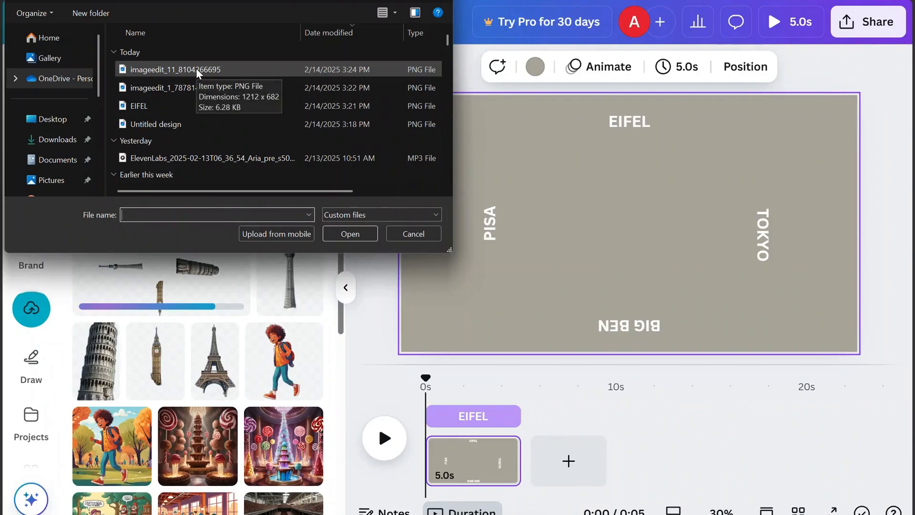
double_click(196, 69)
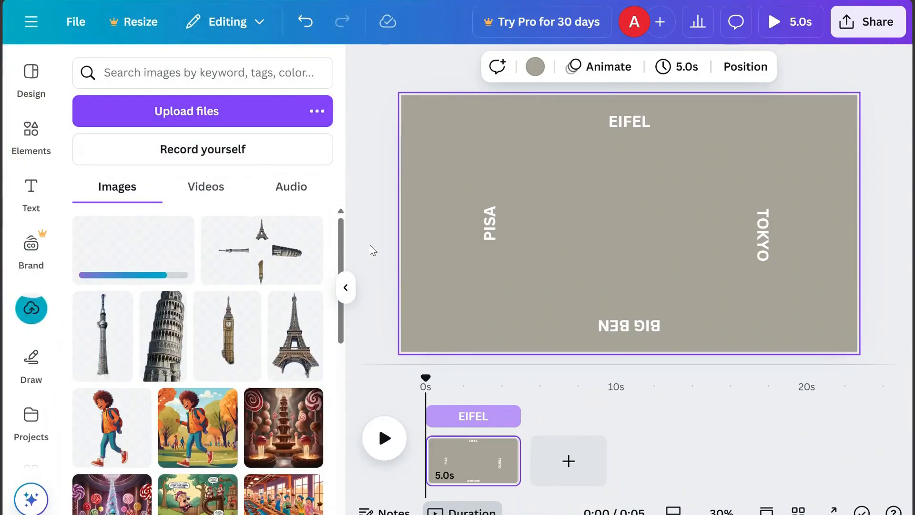
Delete the current page from the timeline
click(481, 460)
click(499, 449)
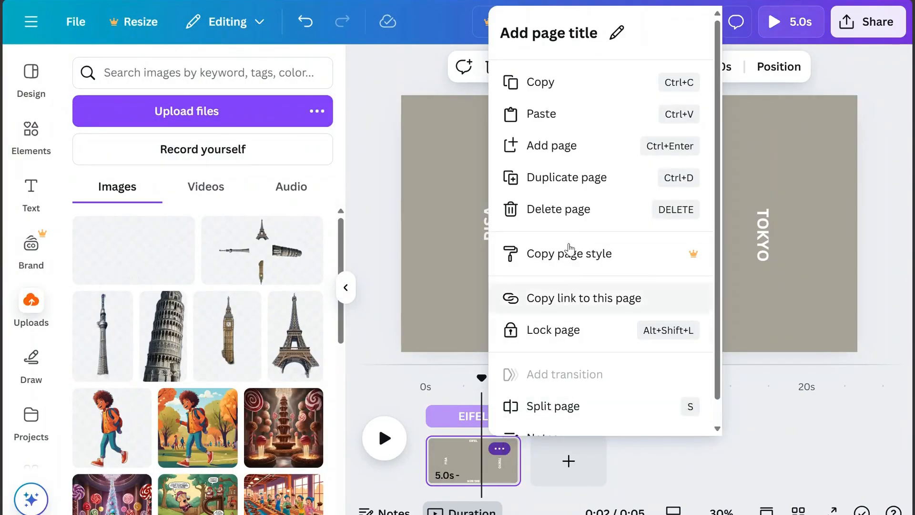
click(576, 217)
Add the uploaded four-tower image and stretch it to fill the canvas
click(260, 249)
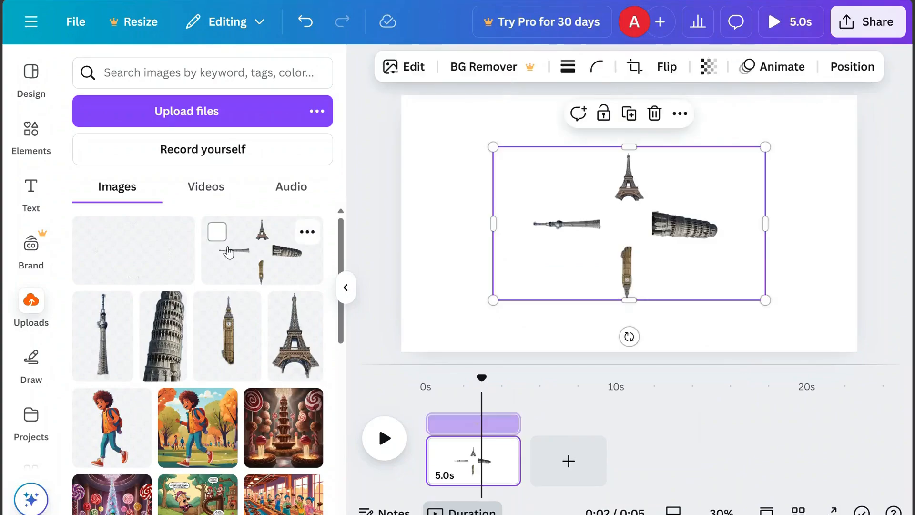
drag(492, 147, 400, 96)
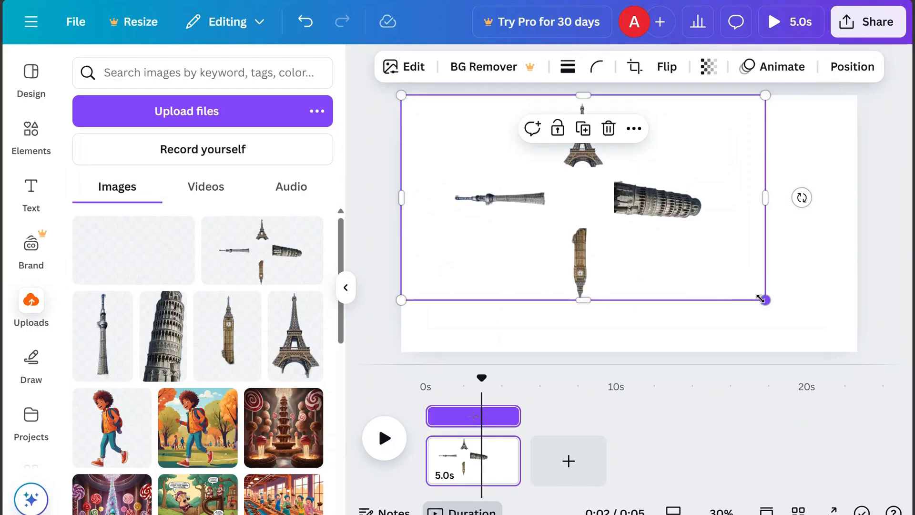
drag(760, 299, 848, 352)
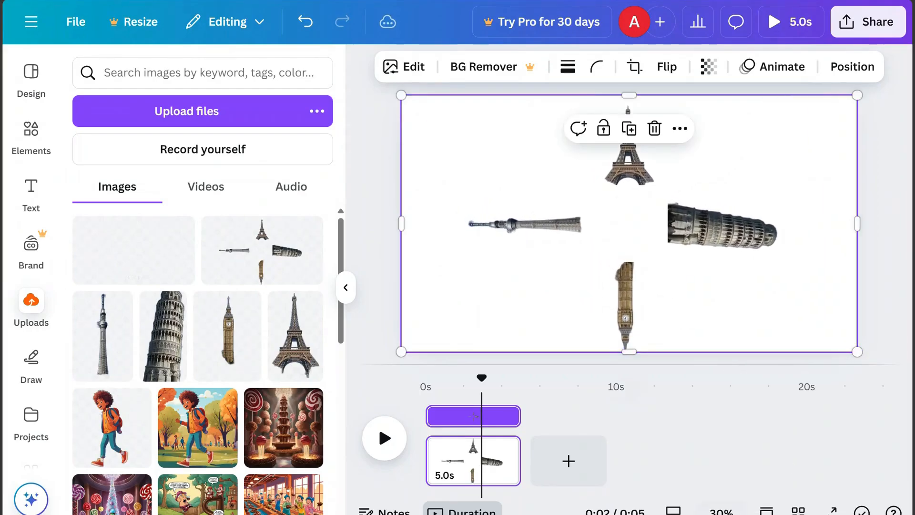
Enlarge the tower image well past the canvas edges, keeping the Eiffel Tower on the page
click(720, 510)
click(722, 407)
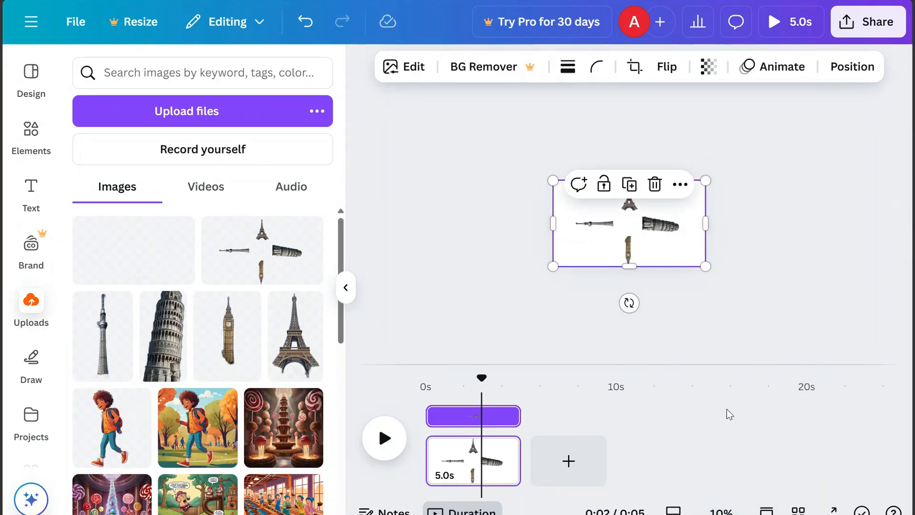
drag(554, 265, 427, 357)
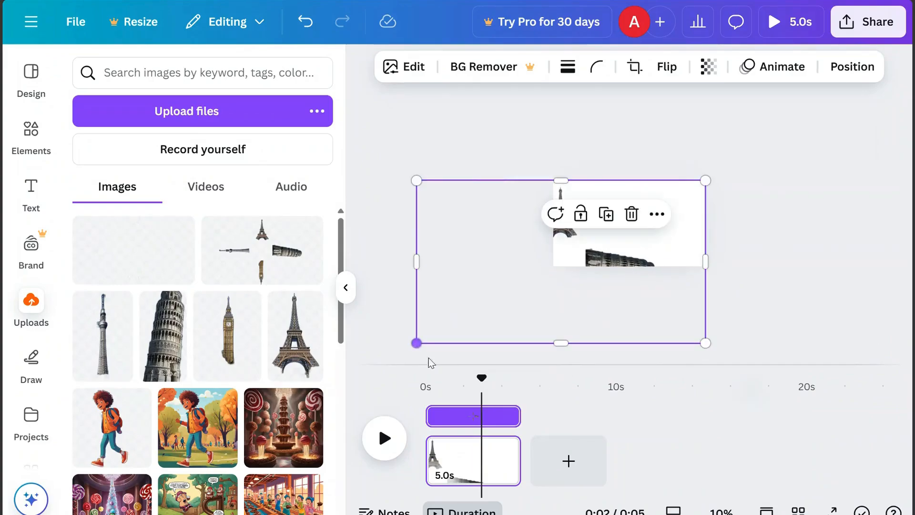
drag(585, 266, 655, 272)
drag(484, 184, 352, 110)
drag(582, 227, 645, 295)
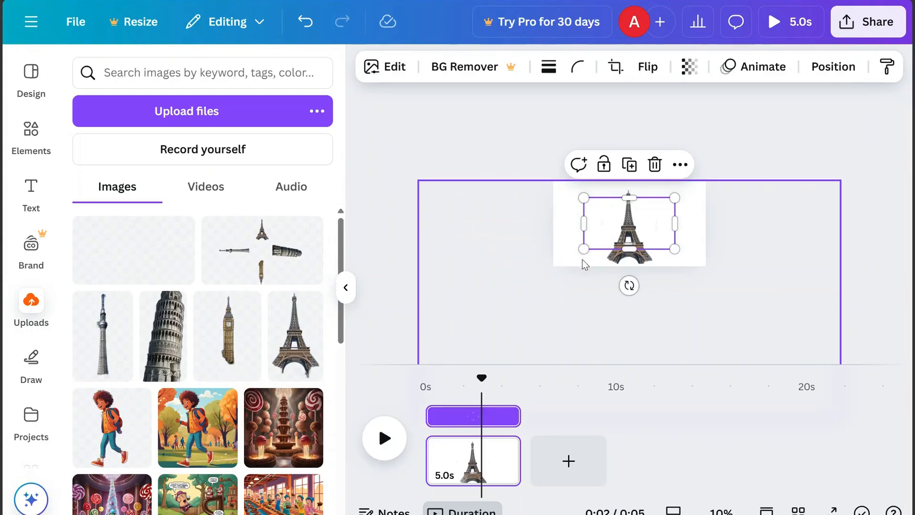
Enlarge the image further until the Eiffel Tower fills the whole canvas
drag(584, 249, 435, 329)
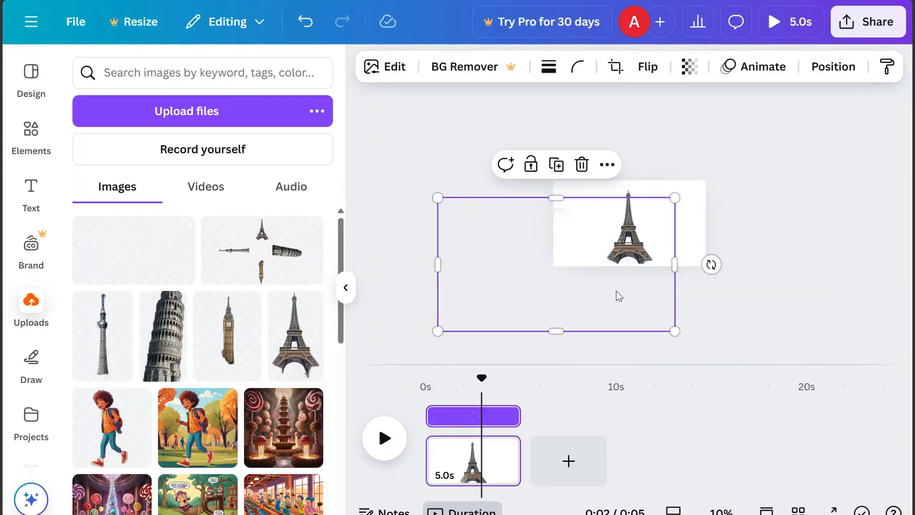
drag(614, 294, 664, 281)
drag(510, 191, 348, 177)
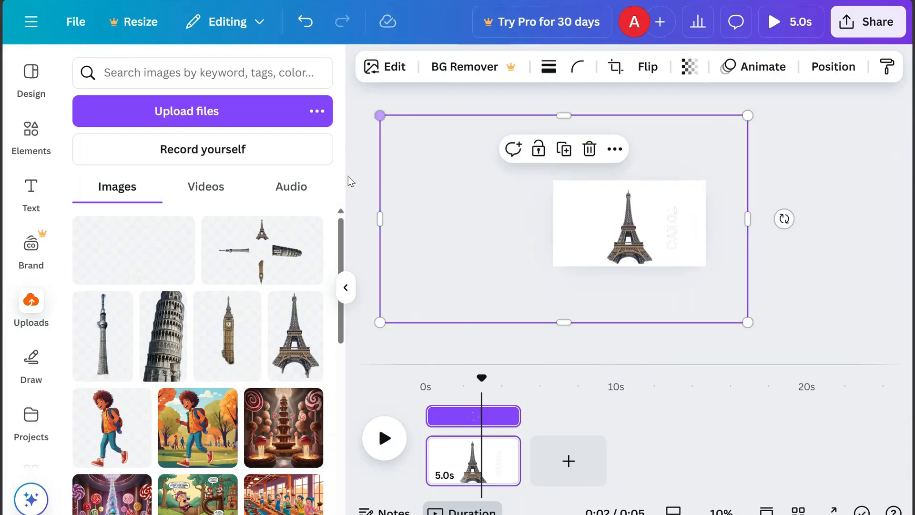
drag(551, 244, 618, 306)
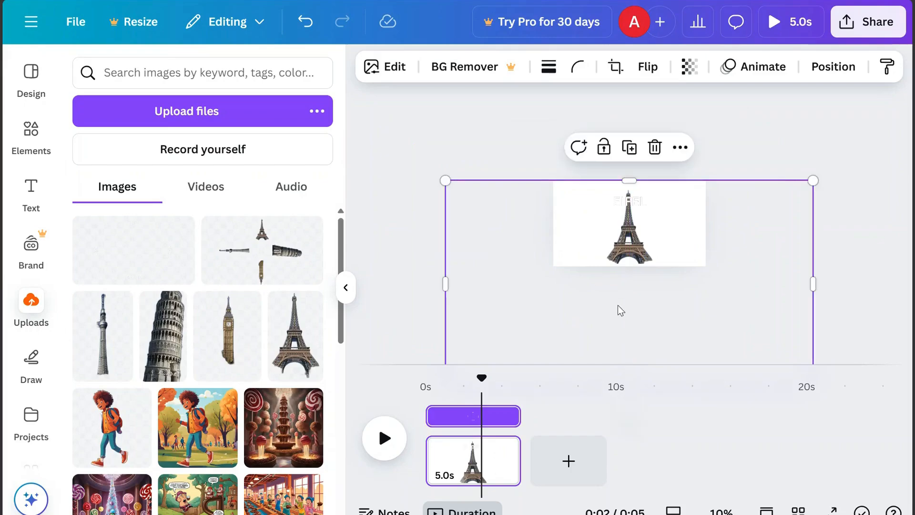
click(721, 510)
click(730, 445)
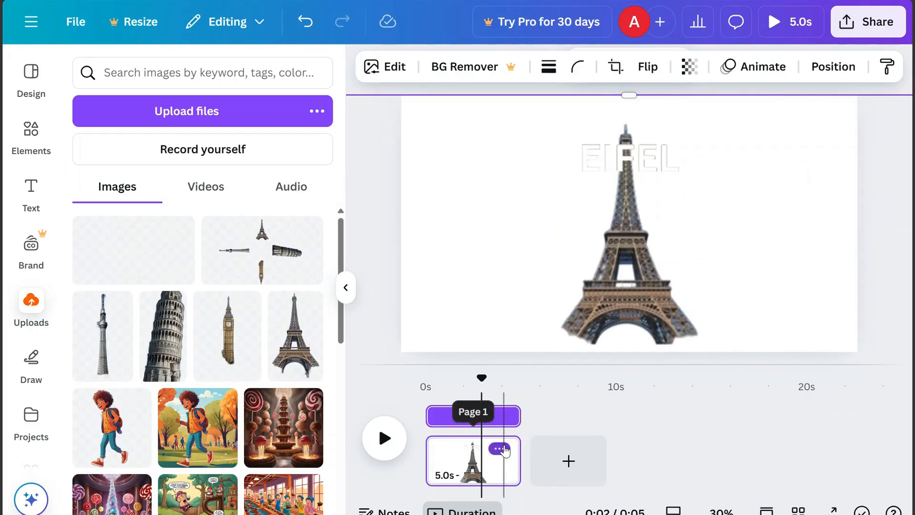
Duplicate the page and select the new second page
click(504, 449)
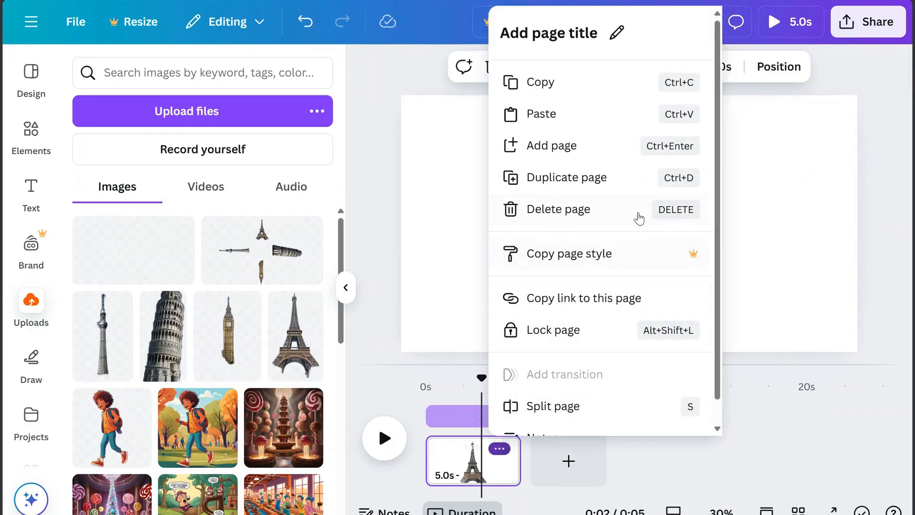
click(586, 178)
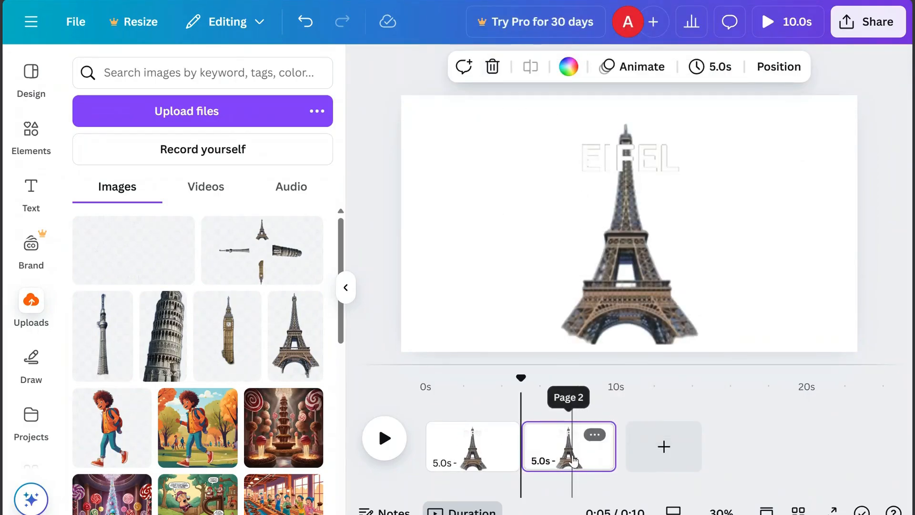
click(572, 443)
click(721, 509)
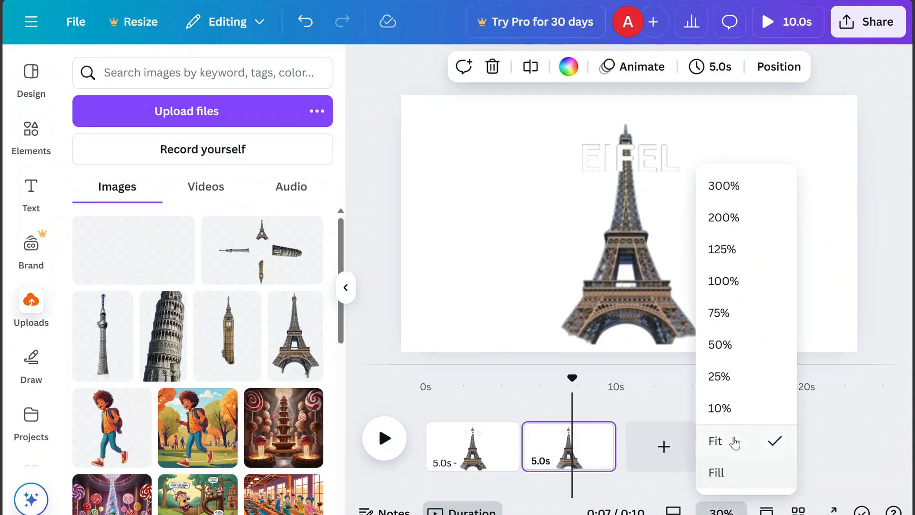
click(730, 410)
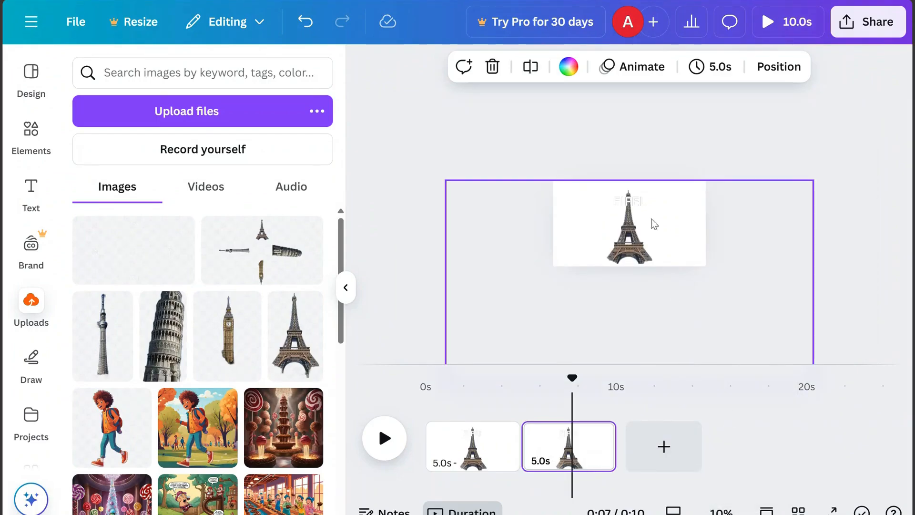
Rotate the four-tower image on the second page so the Leaning Tower of Pisa stands upright in the frame
click(771, 74)
click(231, 254)
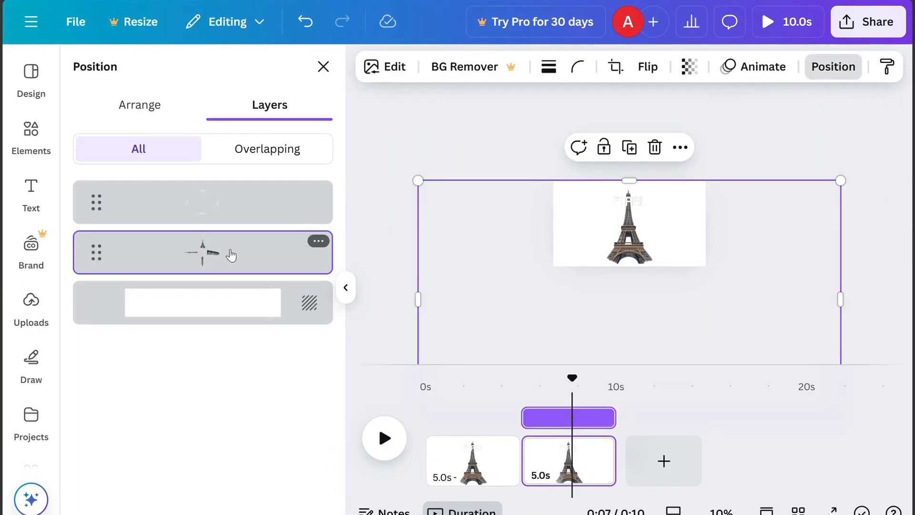
mouse_move(510, 208)
mouse_down()
mouse_move(458, 213)
mouse_move(509, 224)
mouse_up()
drag(803, 283, 584, 166)
key(ctrl+z)
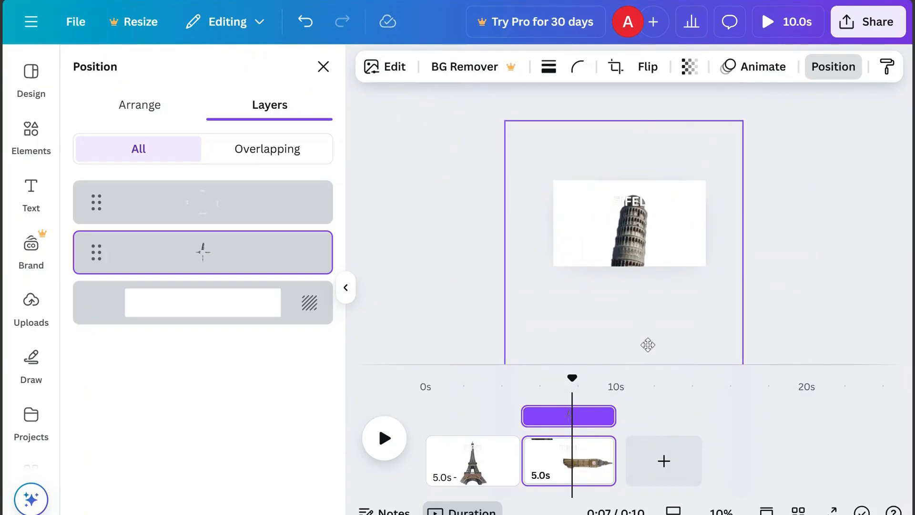
drag(642, 334, 642, 338)
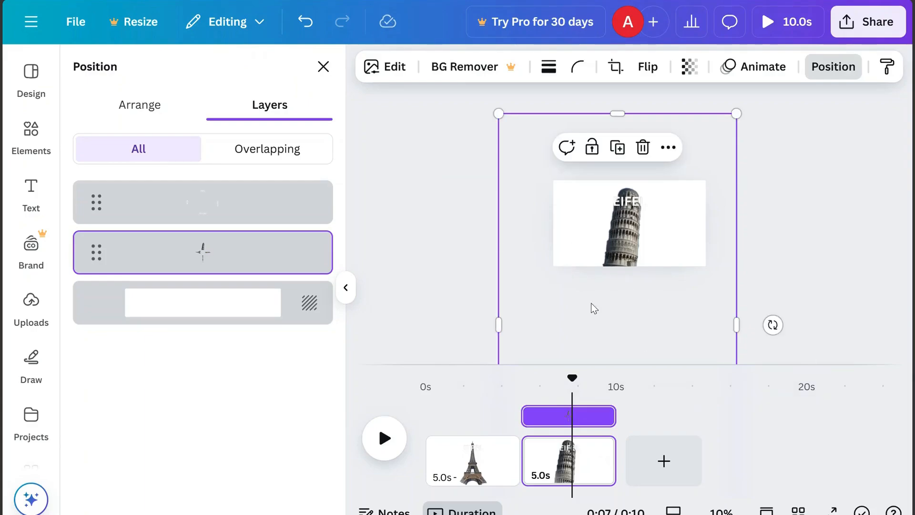
Rotate and reposition the labels image so the PISA label sits above the tower
click(256, 210)
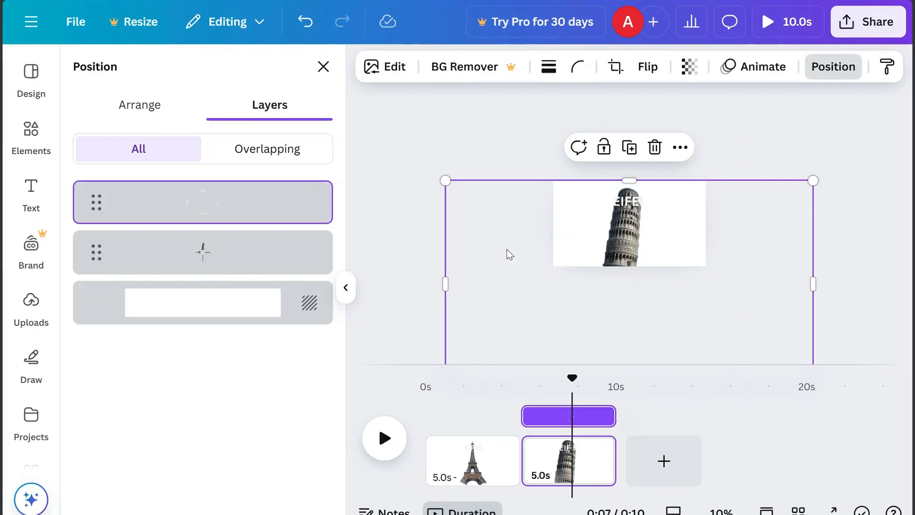
drag(507, 250, 514, 178)
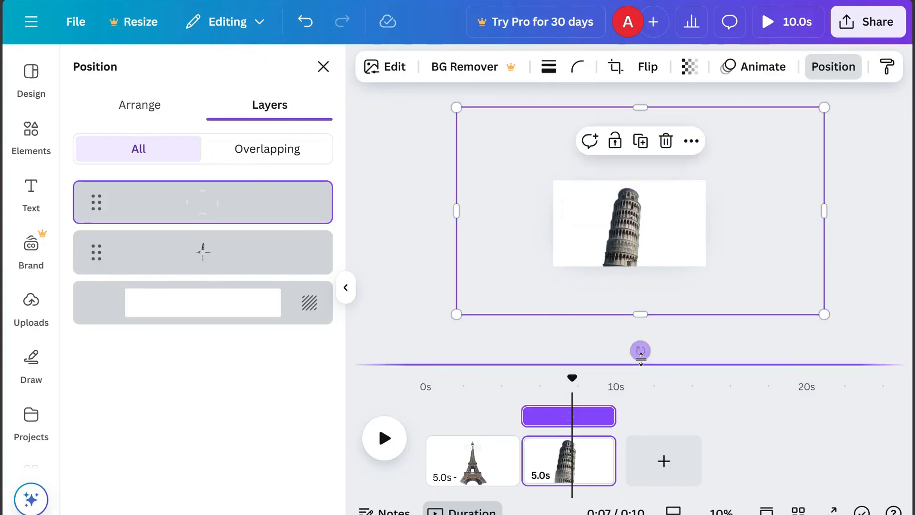
drag(640, 353, 413, 210)
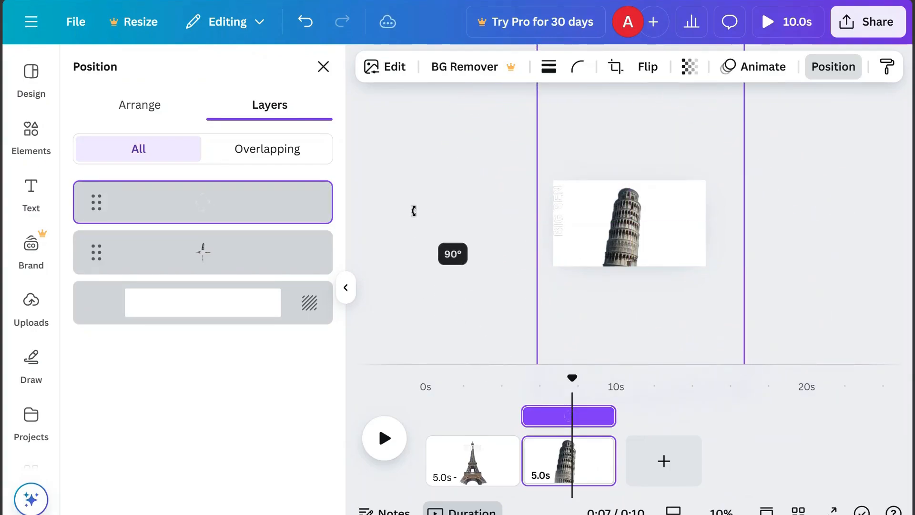
drag(622, 194, 602, 292)
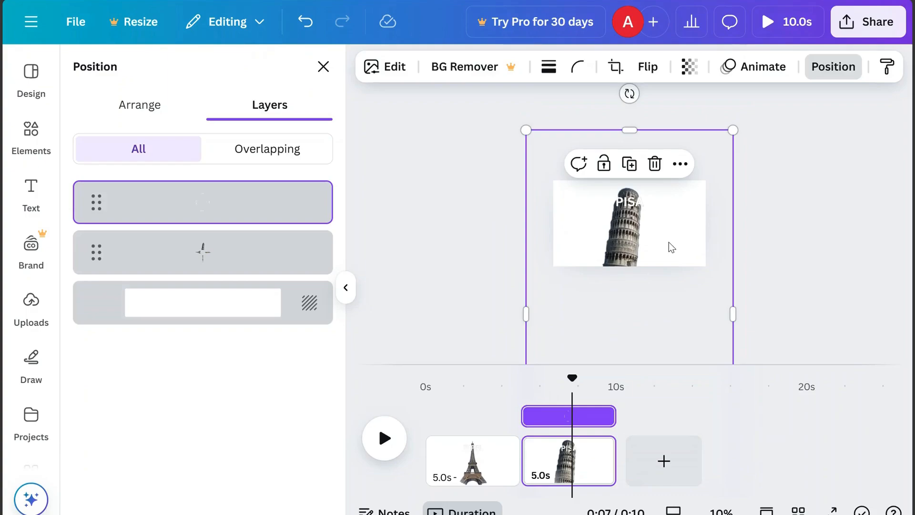
drag(500, 123, 486, 102)
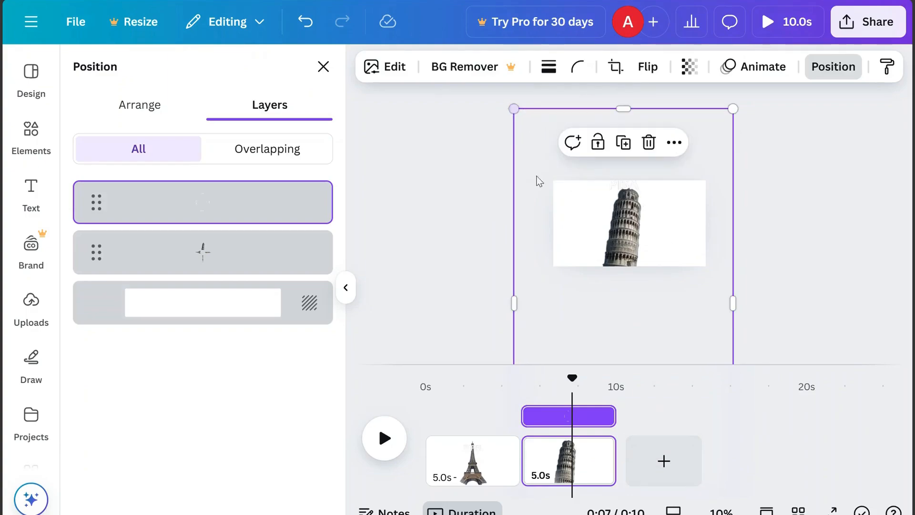
drag(656, 252, 656, 261)
Set the first page's background colour to turquoise
click(721, 510)
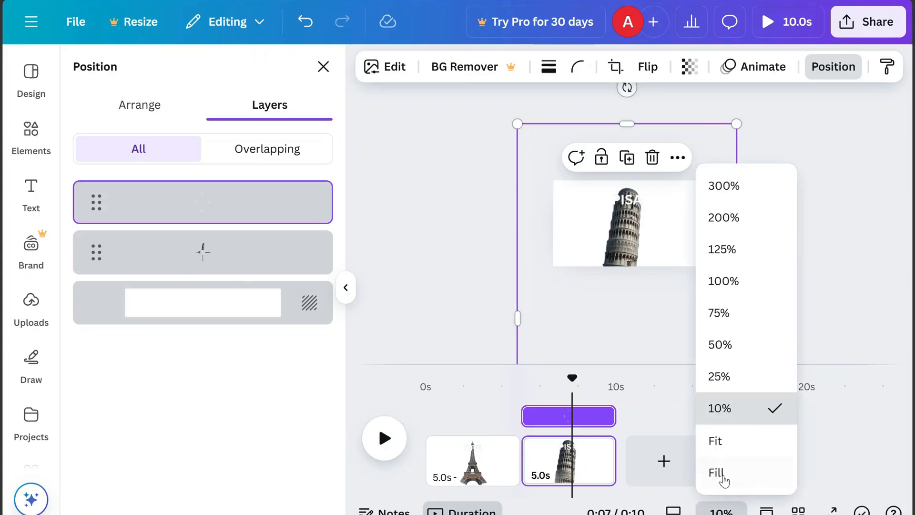
click(722, 439)
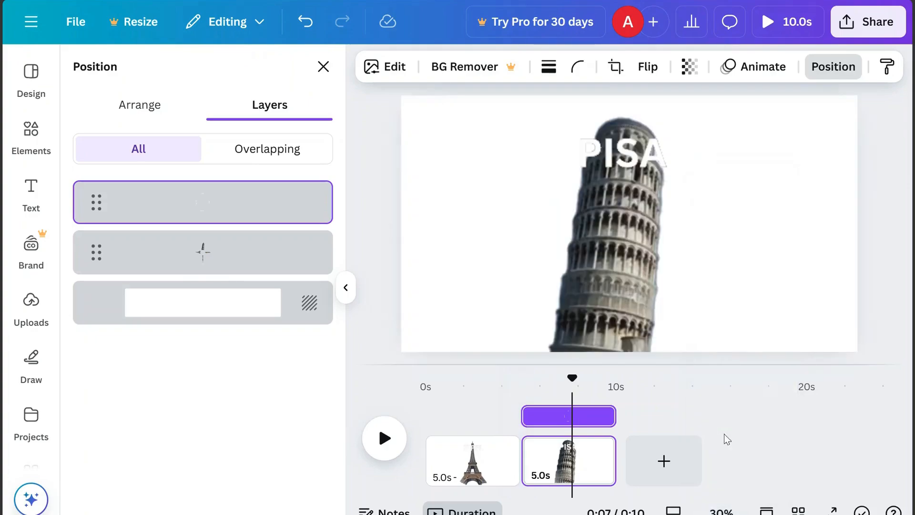
click(471, 455)
click(205, 307)
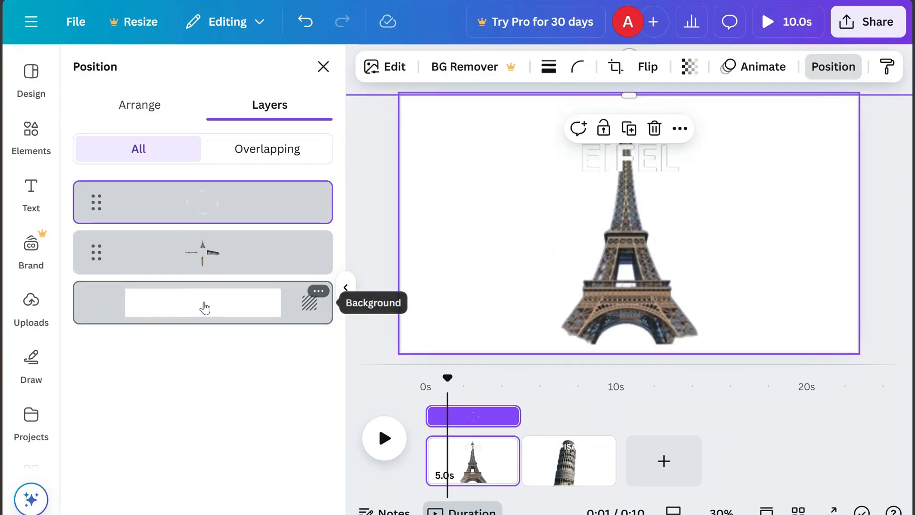
click(205, 307)
click(516, 67)
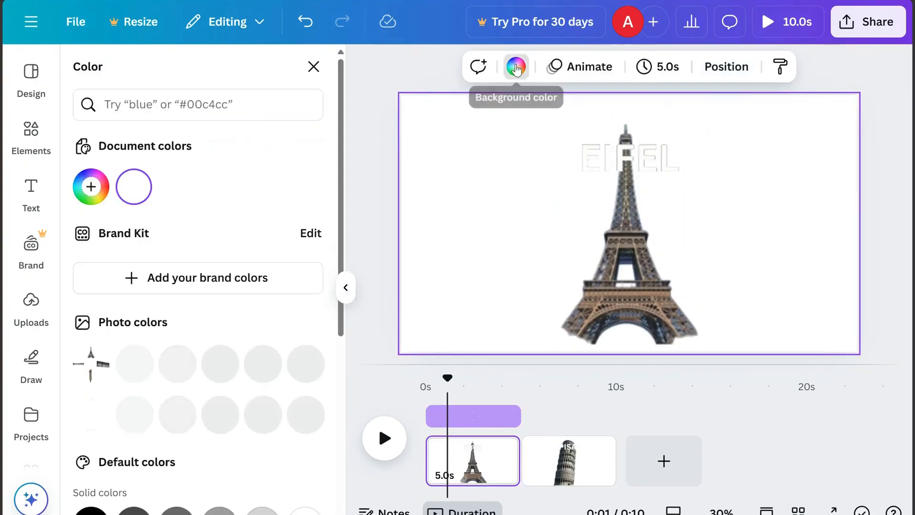
drag(341, 203, 324, 348)
click(177, 339)
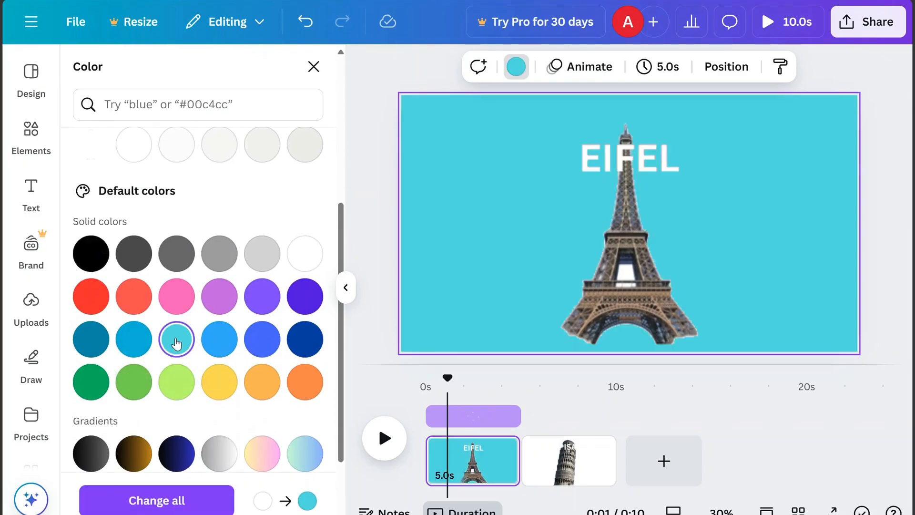
Set the second page's background colour to yellow
click(536, 465)
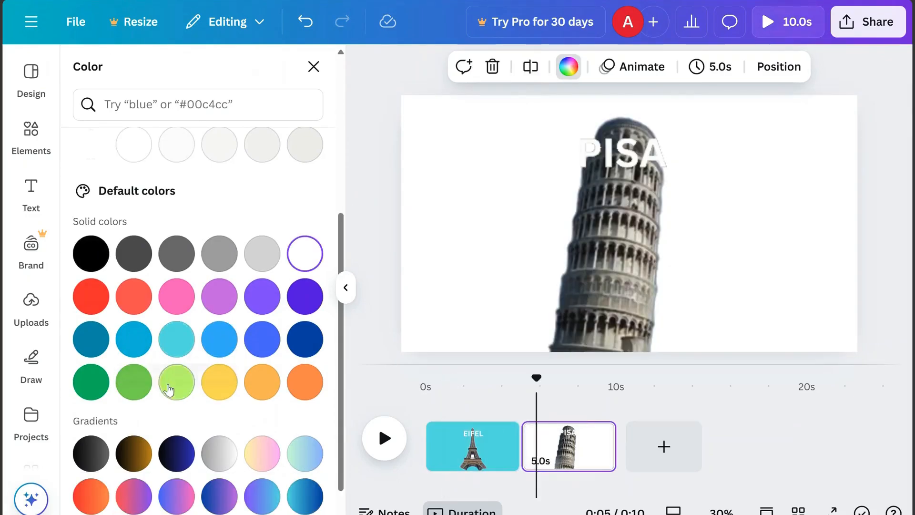
click(169, 389)
click(219, 389)
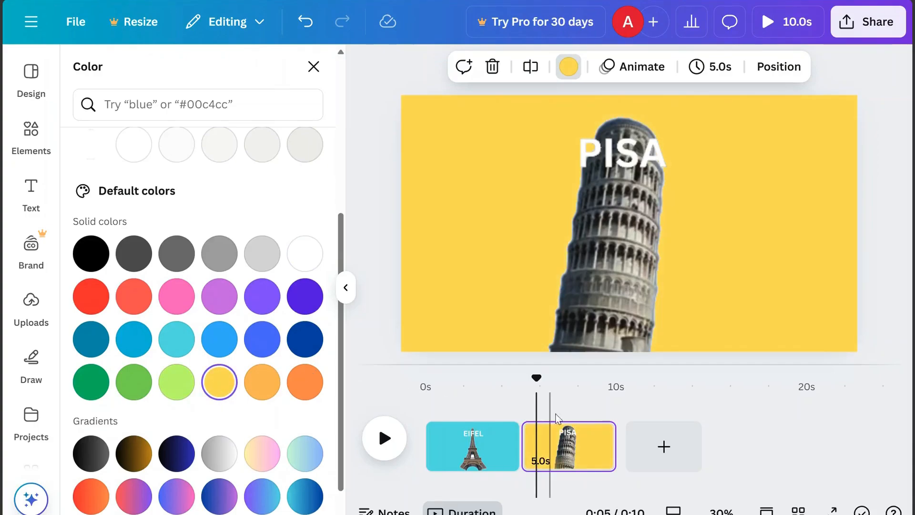
Duplicate the second page and select the new third page
click(594, 435)
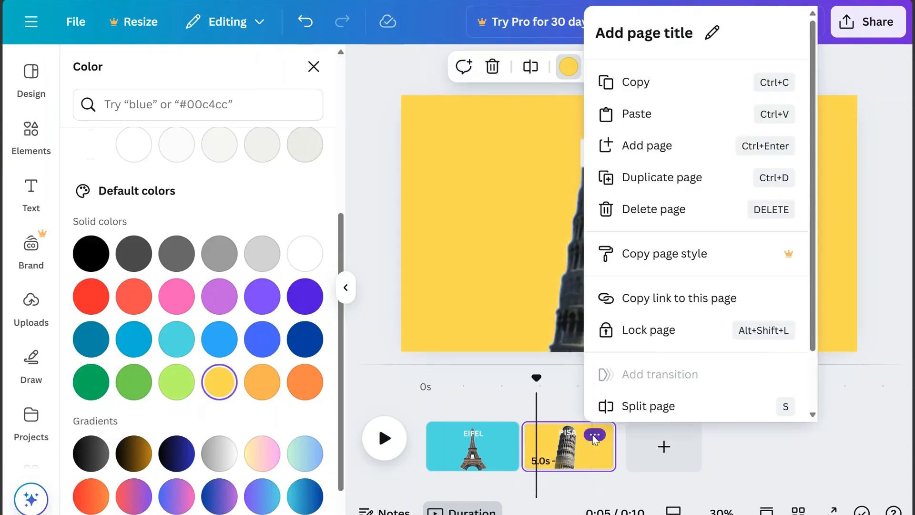
click(641, 180)
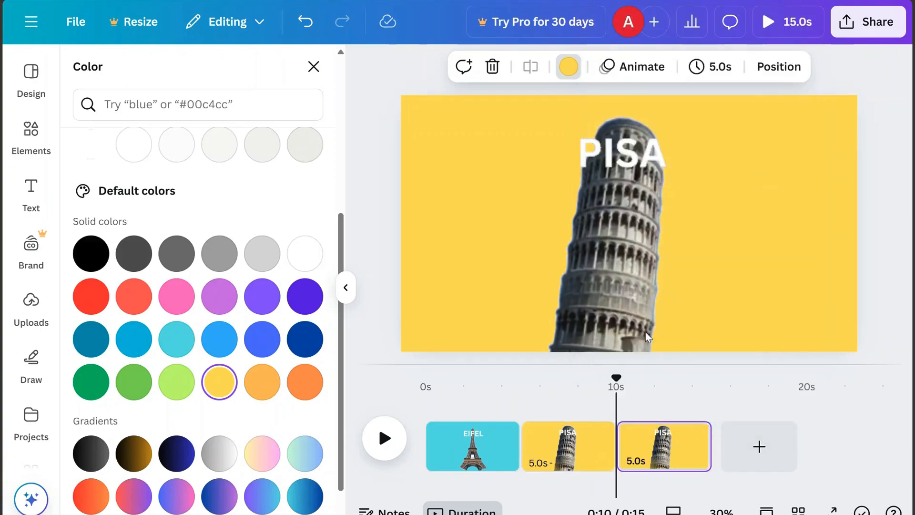
click(656, 466)
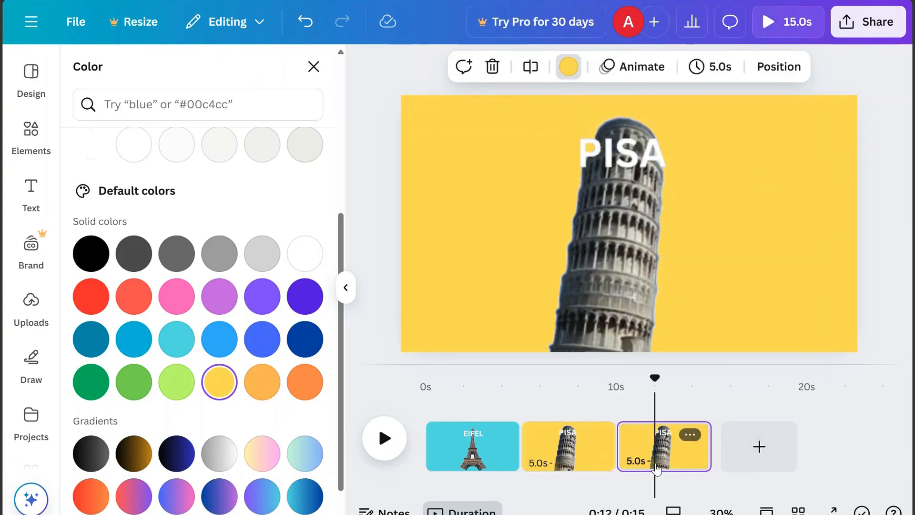
Rotate the four-tower image on the third page so Big Ben stands upright in the frame
click(719, 510)
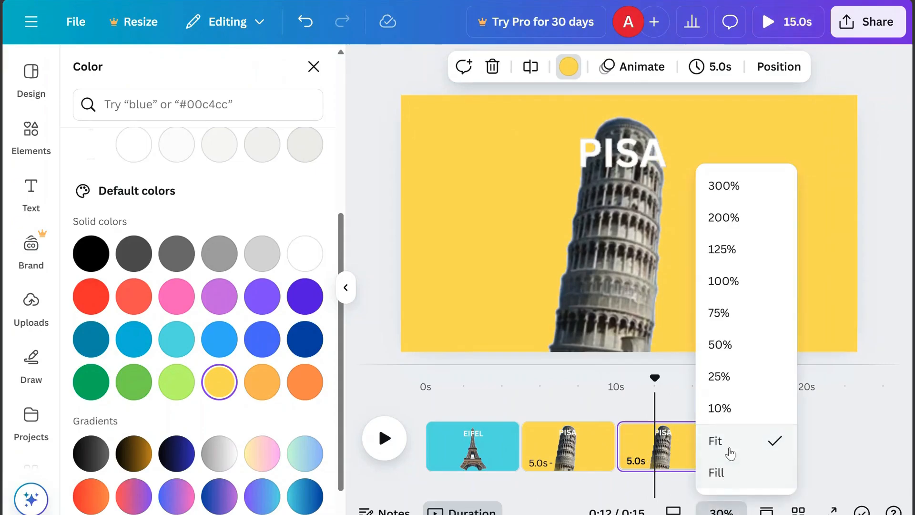
click(730, 407)
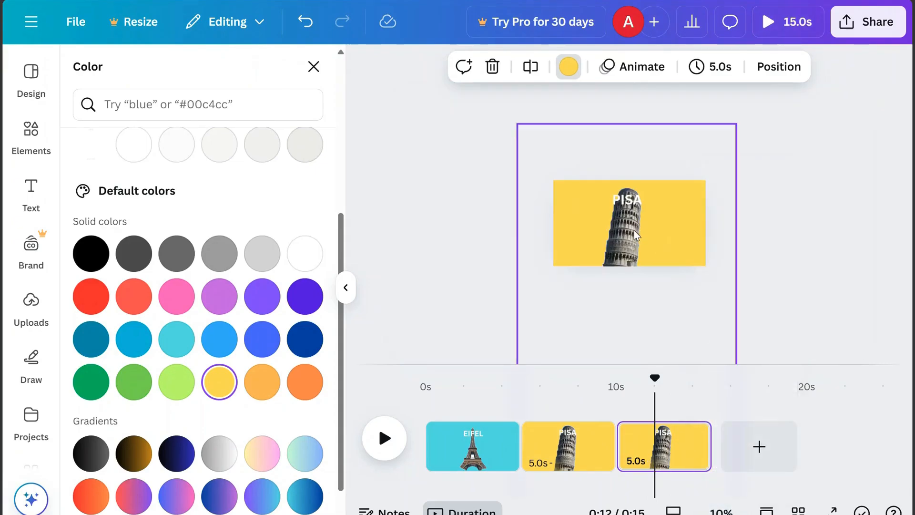
click(778, 66)
click(276, 265)
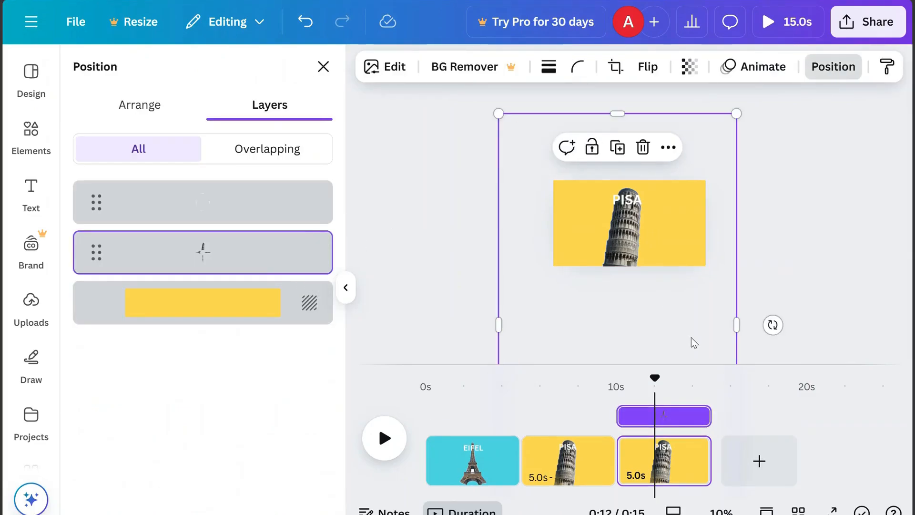
drag(690, 338, 658, 241)
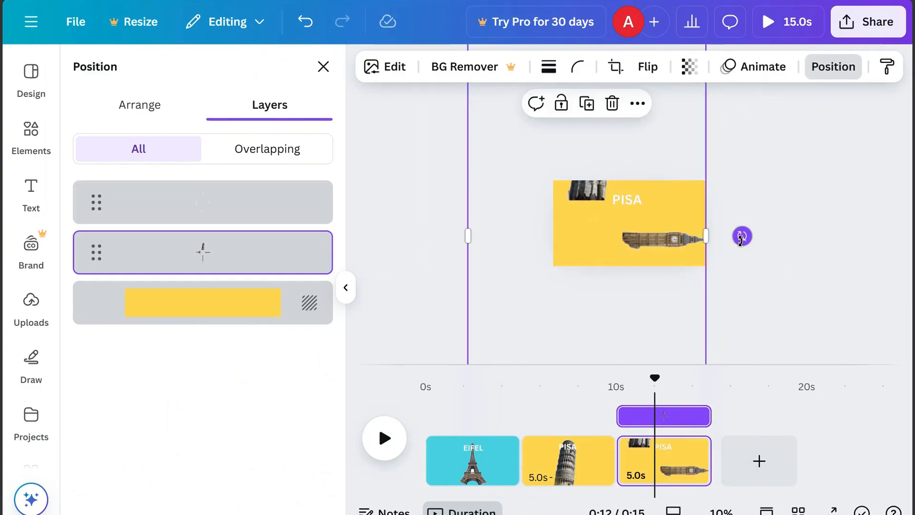
drag(742, 235, 591, 172)
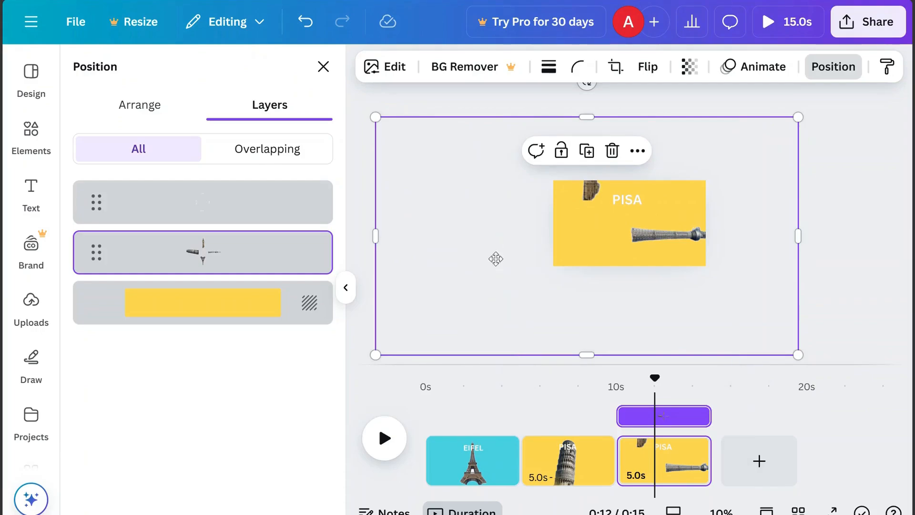
drag(495, 259, 505, 318)
Rotate the labels image so the BIG BEN label sits above the tower
click(215, 214)
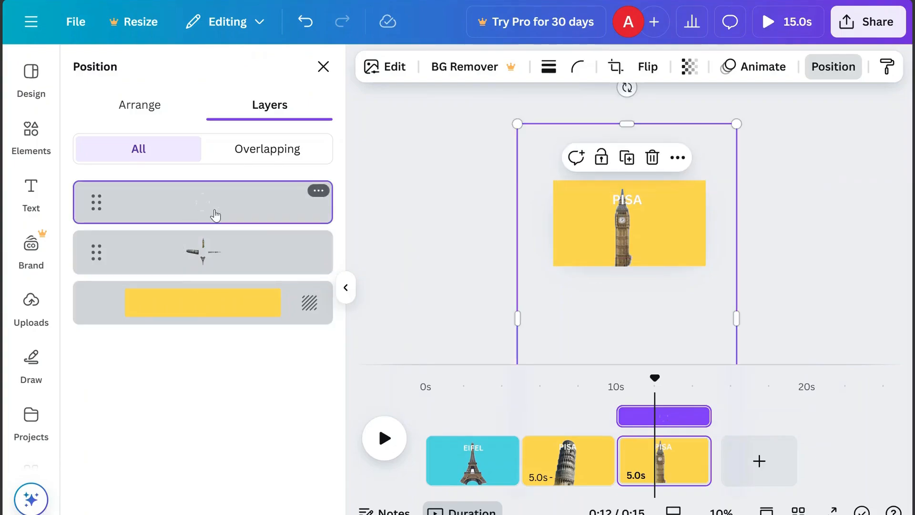
drag(604, 331, 615, 290)
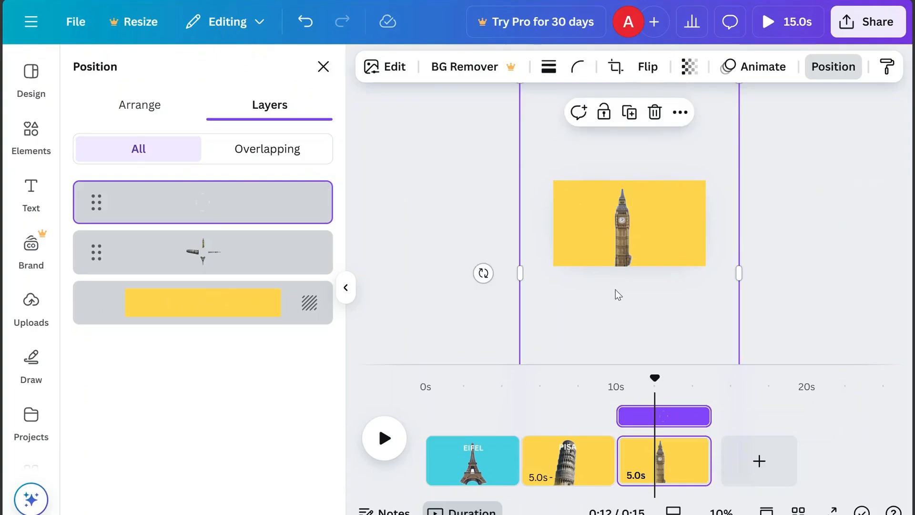
drag(482, 272, 627, 131)
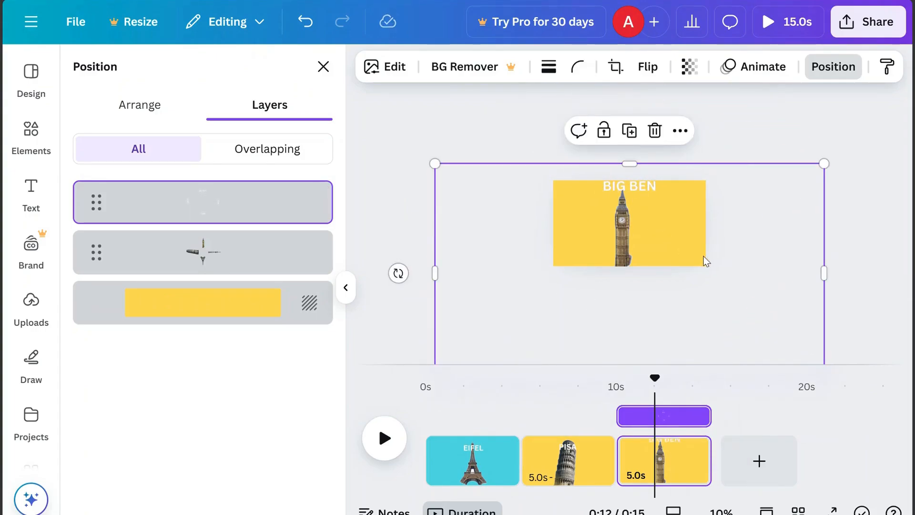
drag(736, 265, 730, 271)
Set the third page's background colour to purple
click(255, 305)
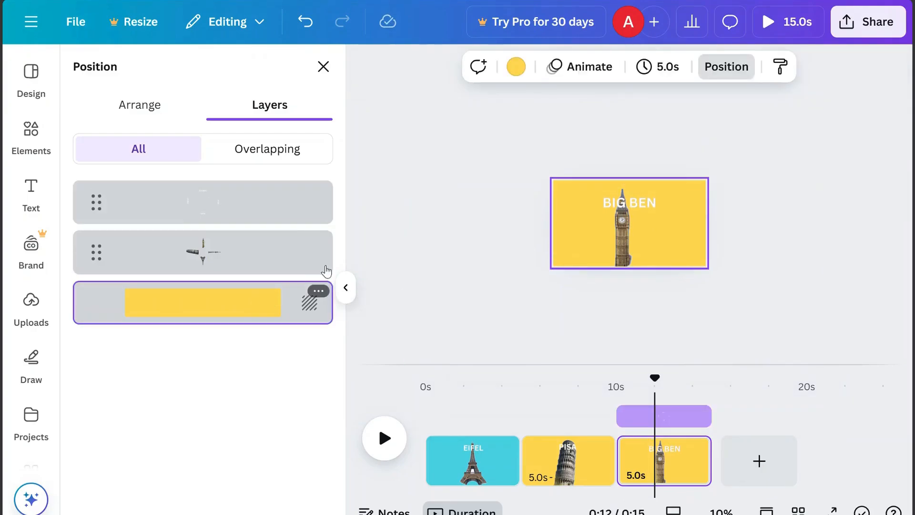
click(515, 66)
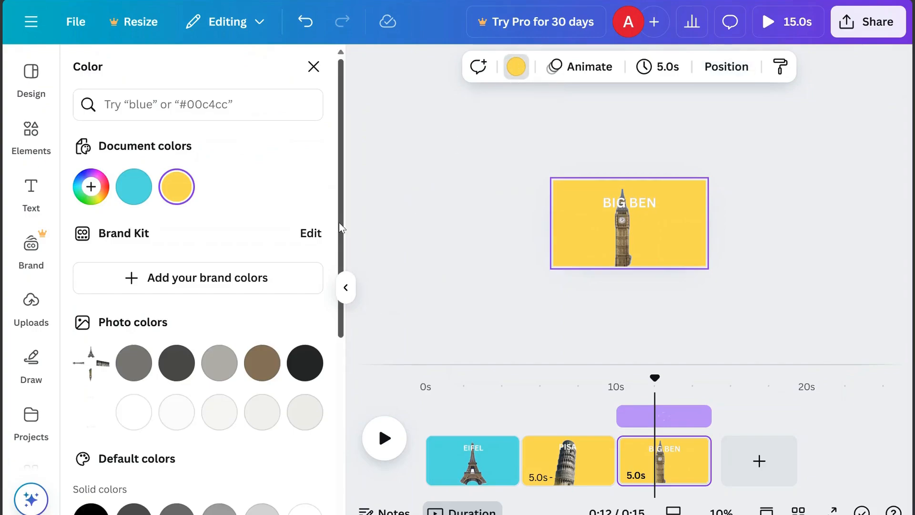
drag(338, 209, 334, 407)
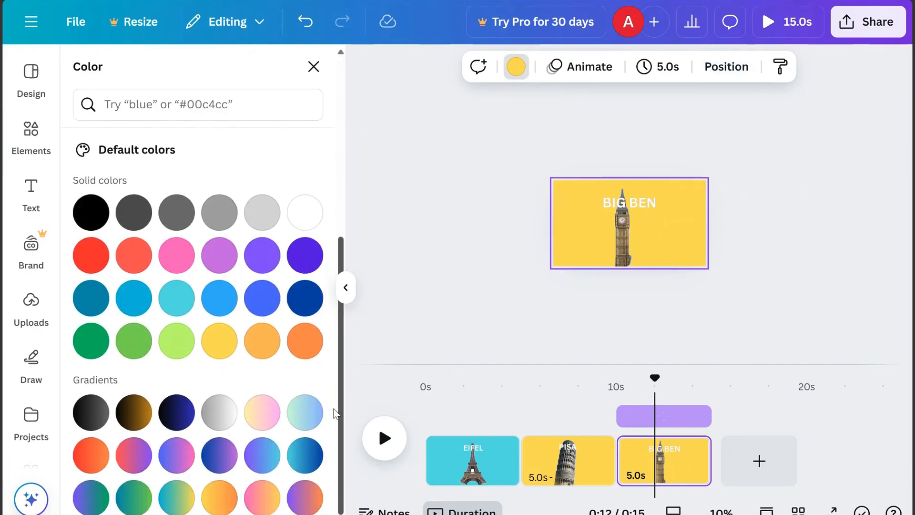
click(133, 257)
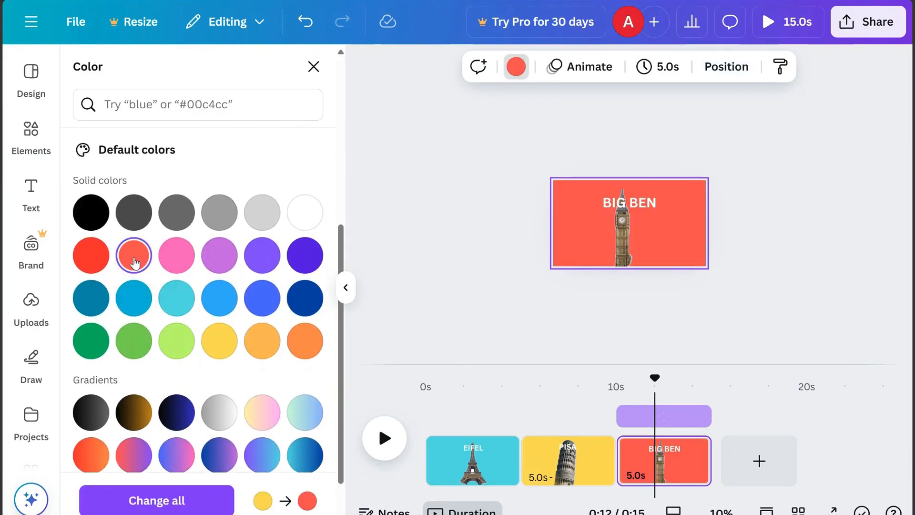
click(81, 257)
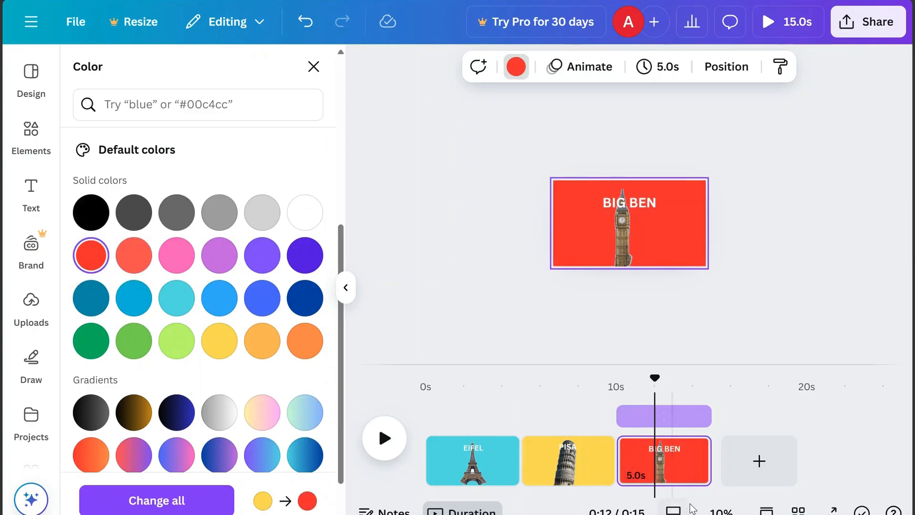
click(721, 510)
click(735, 443)
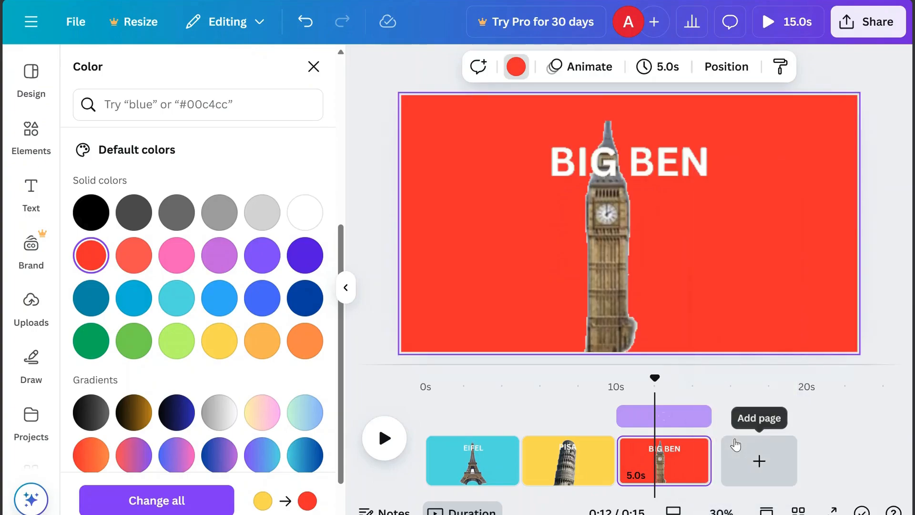
click(133, 260)
click(176, 262)
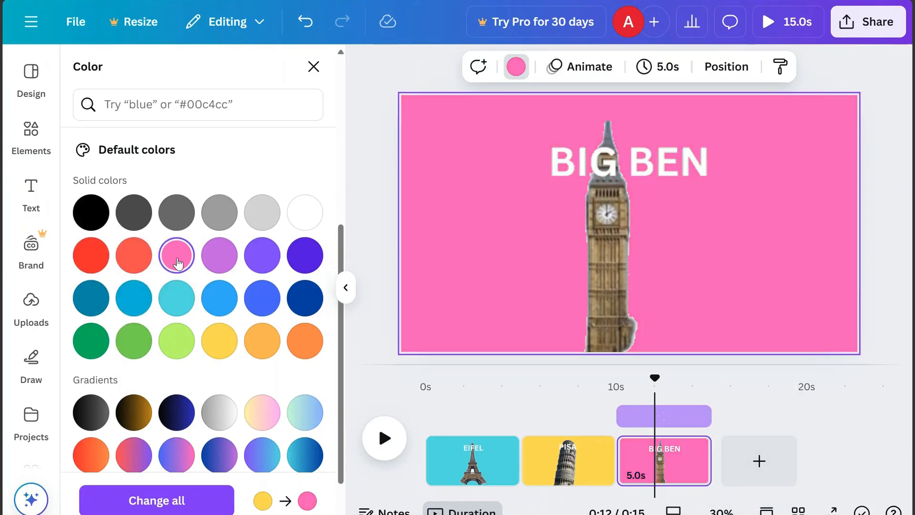
click(217, 265)
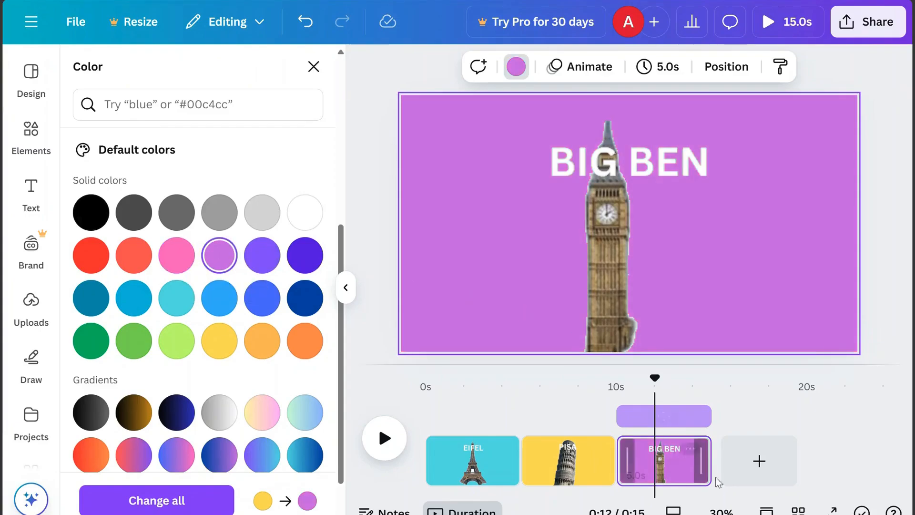
click(677, 470)
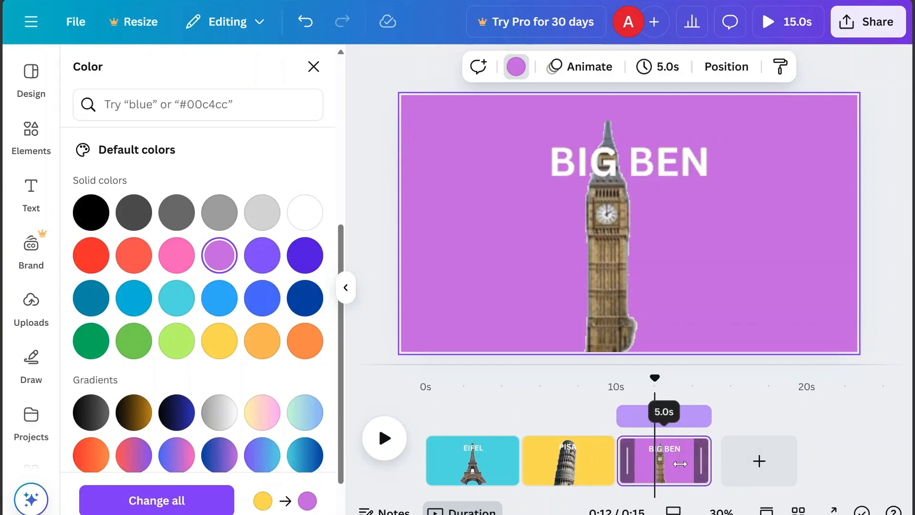
Duplicate the third page and select the new fourth page
click(691, 448)
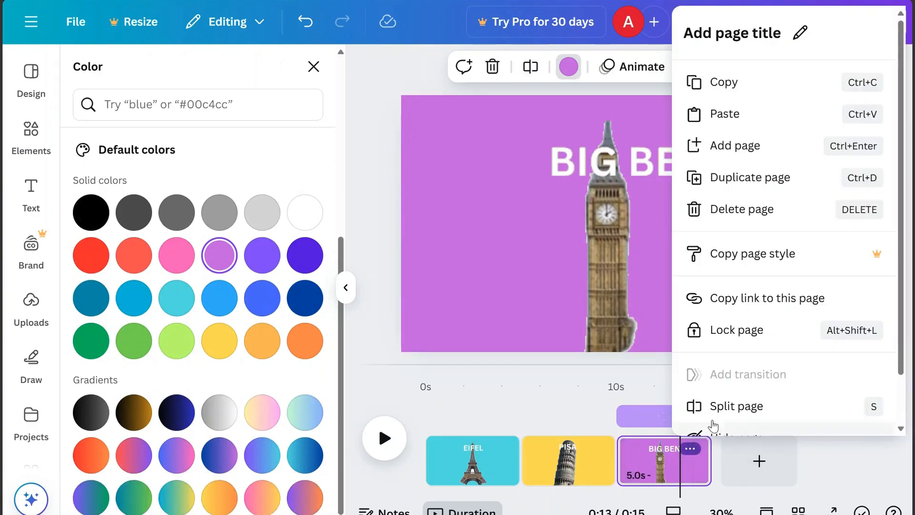
click(742, 178)
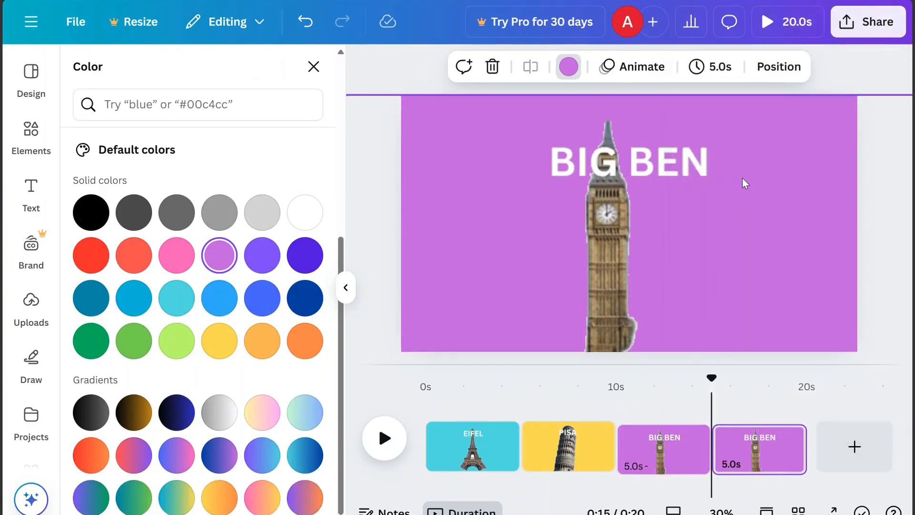
click(751, 462)
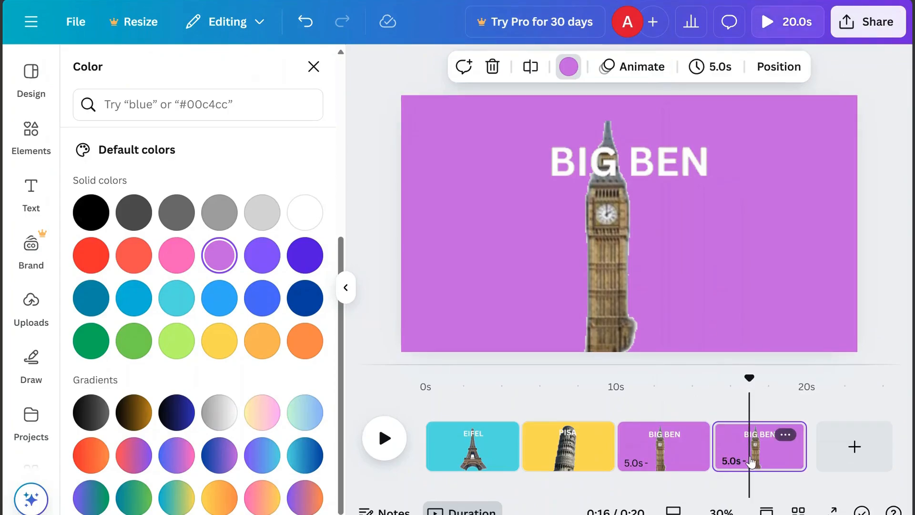
Rotate and move the four-tower image on the fourth page so the Tokyo tower stands upright in the frame
click(720, 510)
click(732, 414)
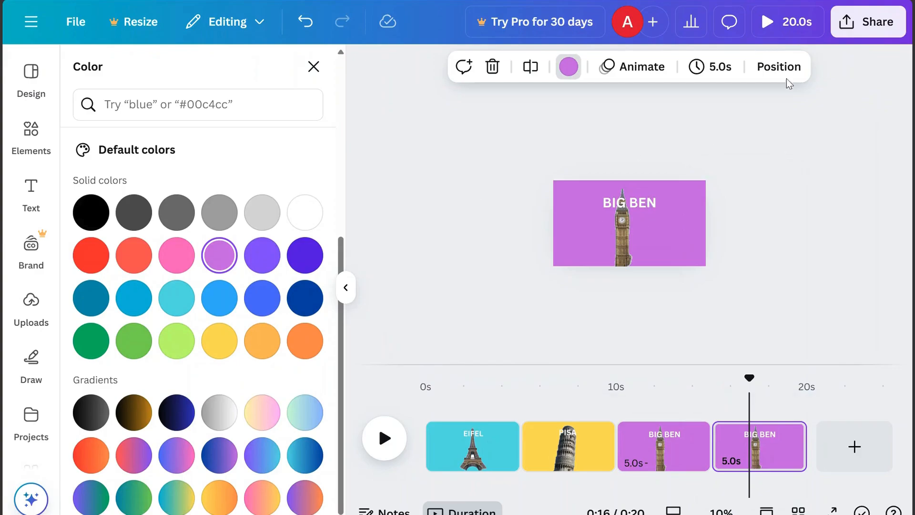
click(757, 77)
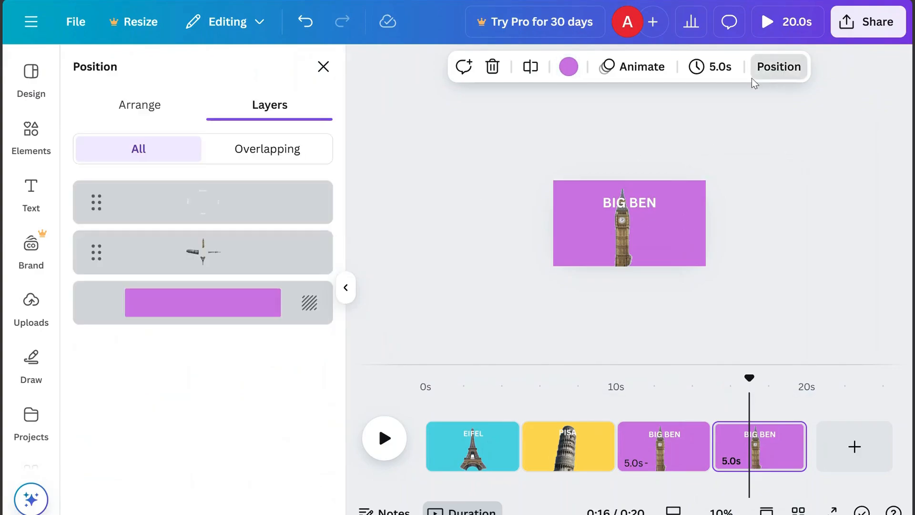
click(288, 256)
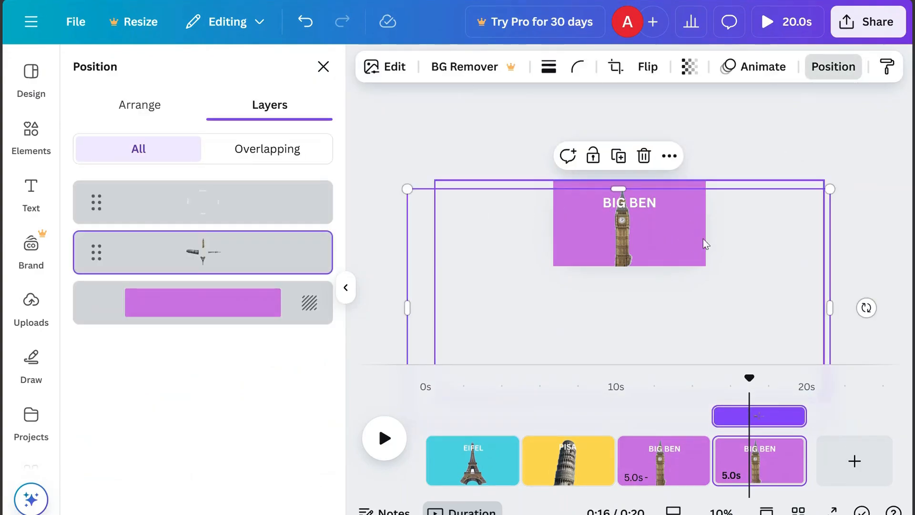
drag(758, 293, 732, 209)
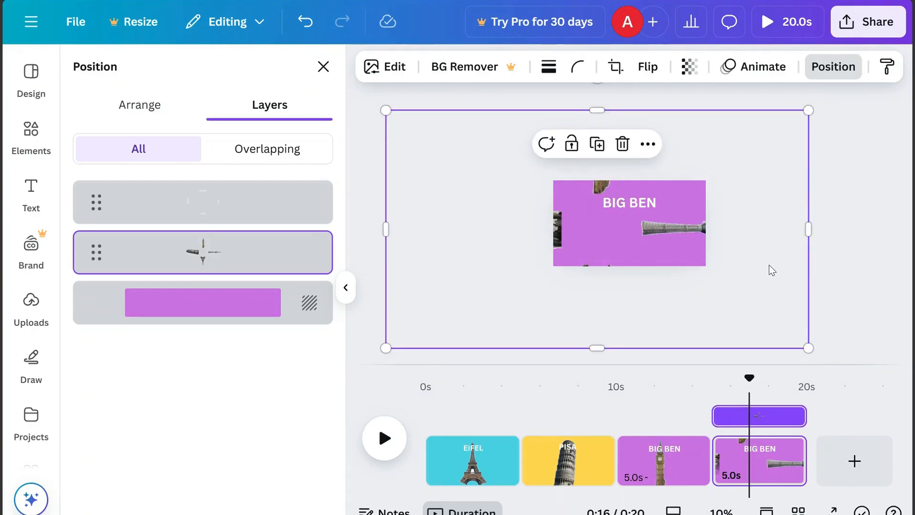
drag(773, 269, 758, 295)
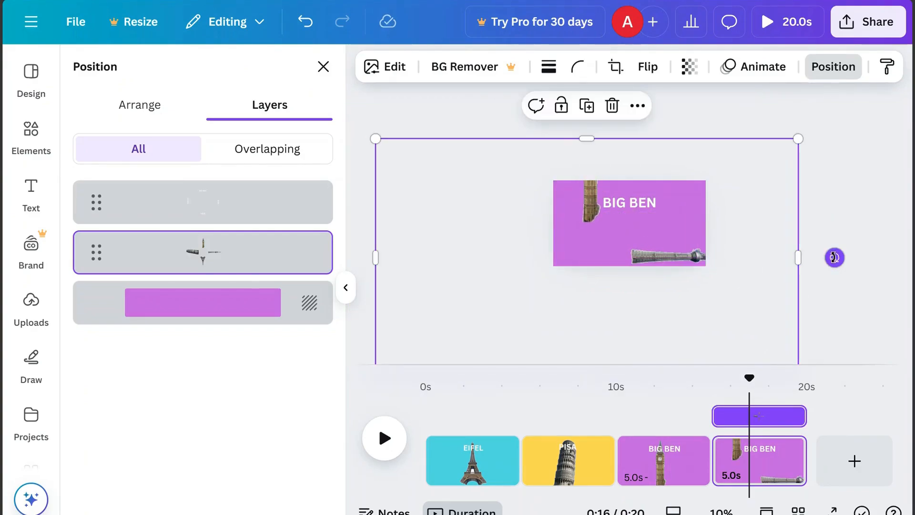
drag(833, 257, 589, 196)
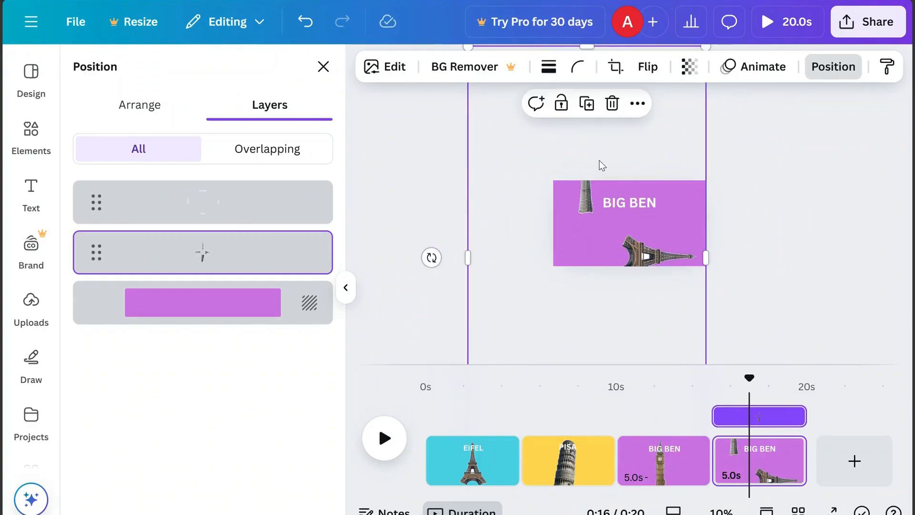
drag(601, 163, 634, 239)
Rotate and reposition the labels image so the TOKYO label sits above the tower
click(291, 213)
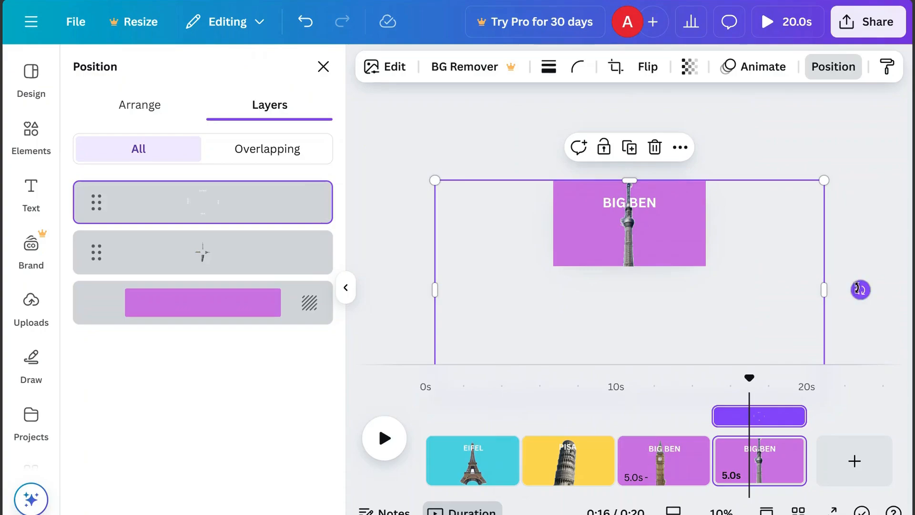
drag(860, 289, 627, 366)
drag(648, 239, 642, 262)
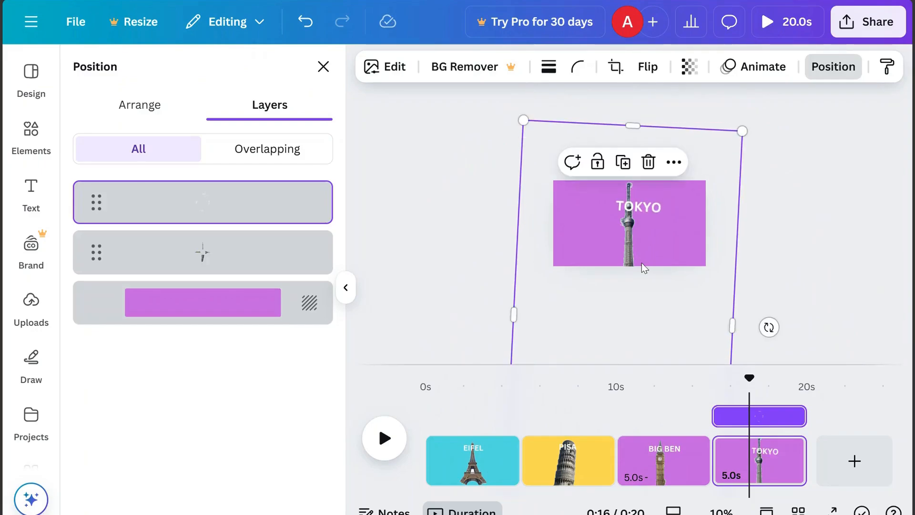
drag(769, 327, 771, 314)
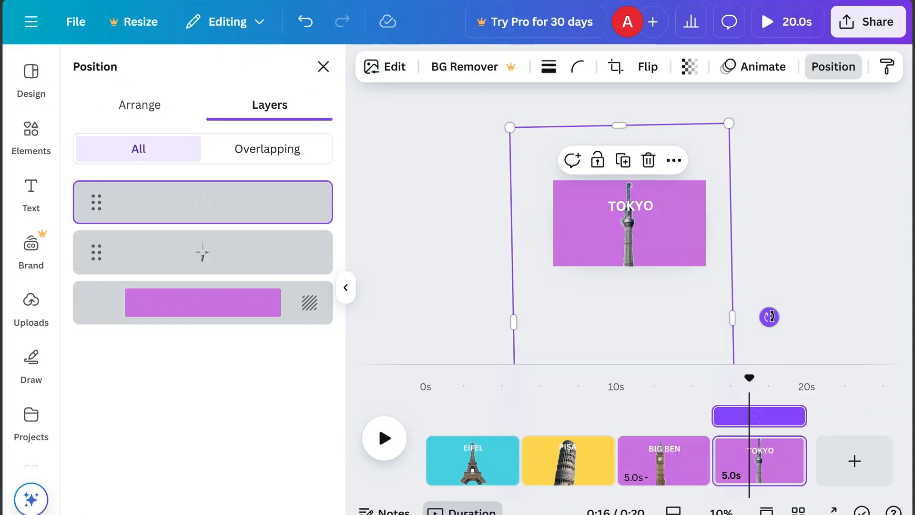
drag(772, 316, 772, 317)
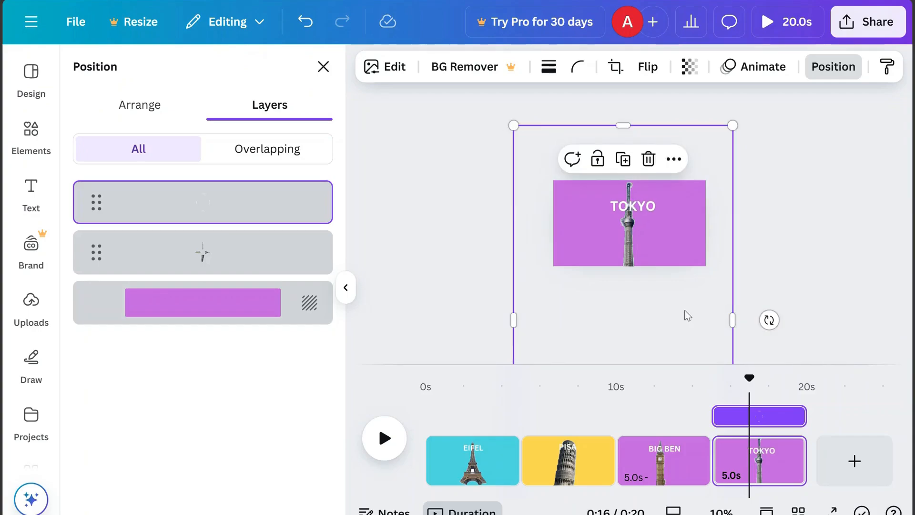
drag(680, 317, 681, 306)
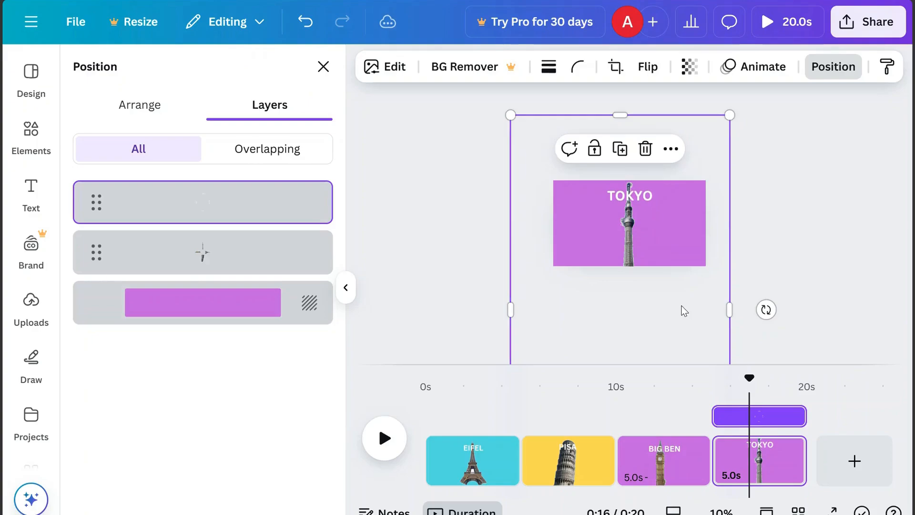
Set the fourth page's background colour to dark turquoise
click(251, 309)
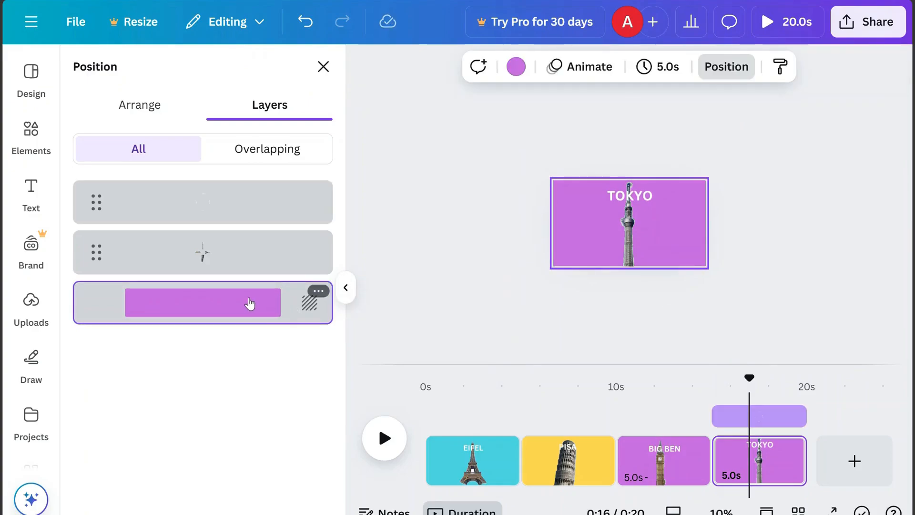
click(522, 66)
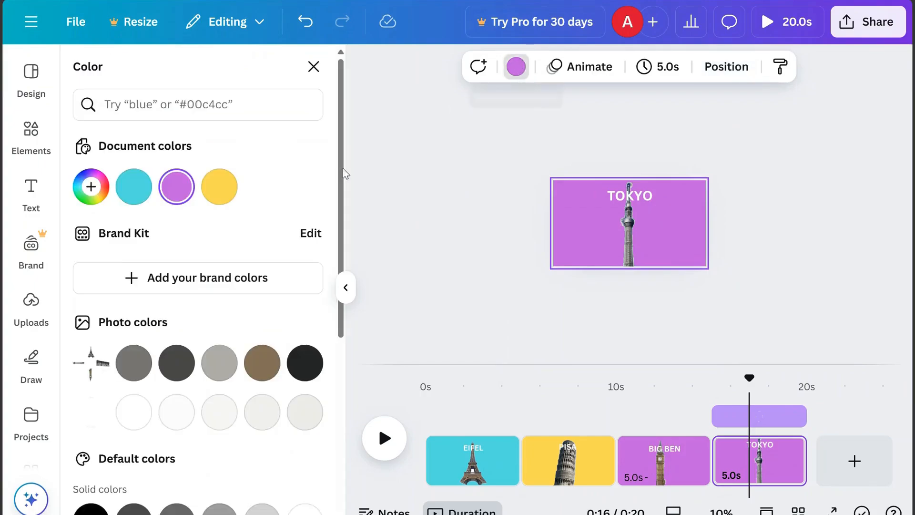
drag(342, 175, 347, 353)
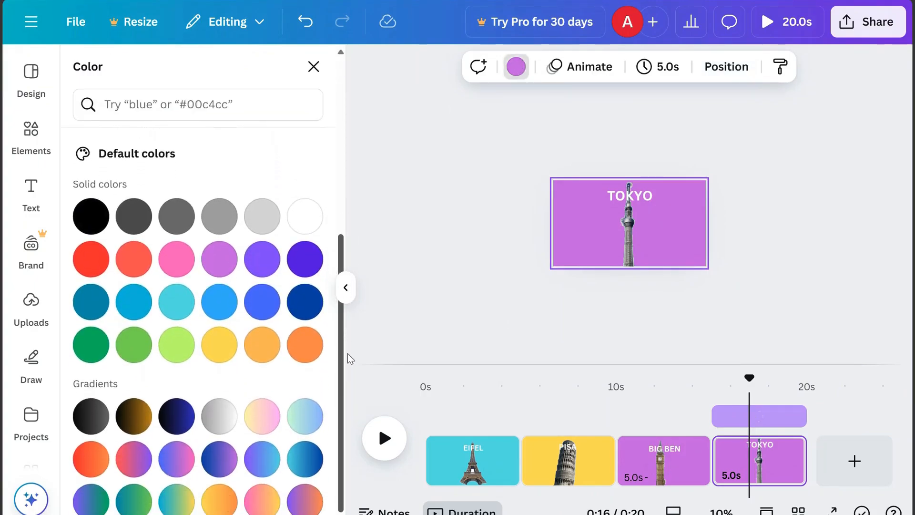
click(92, 302)
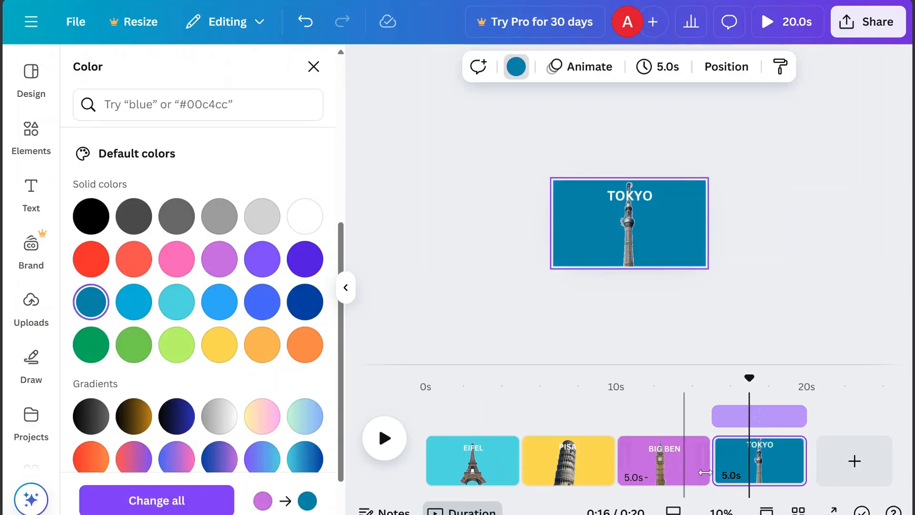
click(721, 511)
click(736, 443)
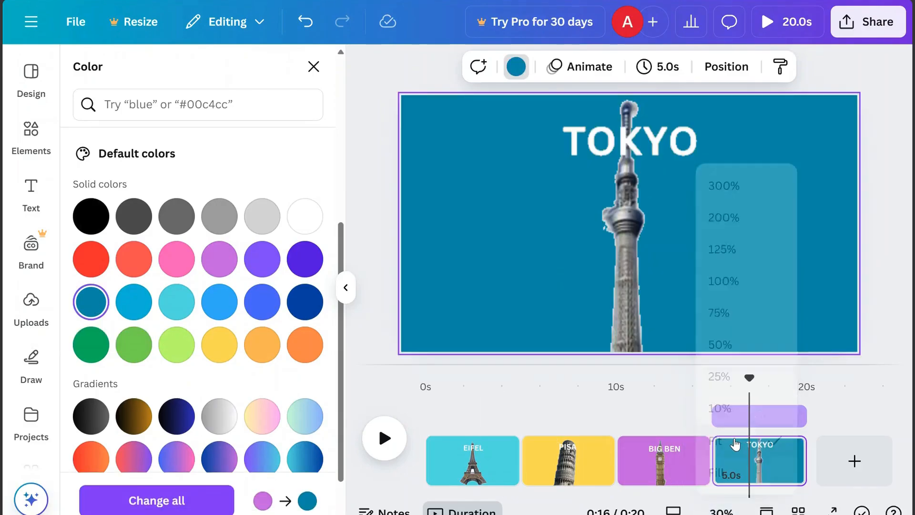
Add a 2-second Match & Move transition after the first page and apply it between all pages
click(496, 462)
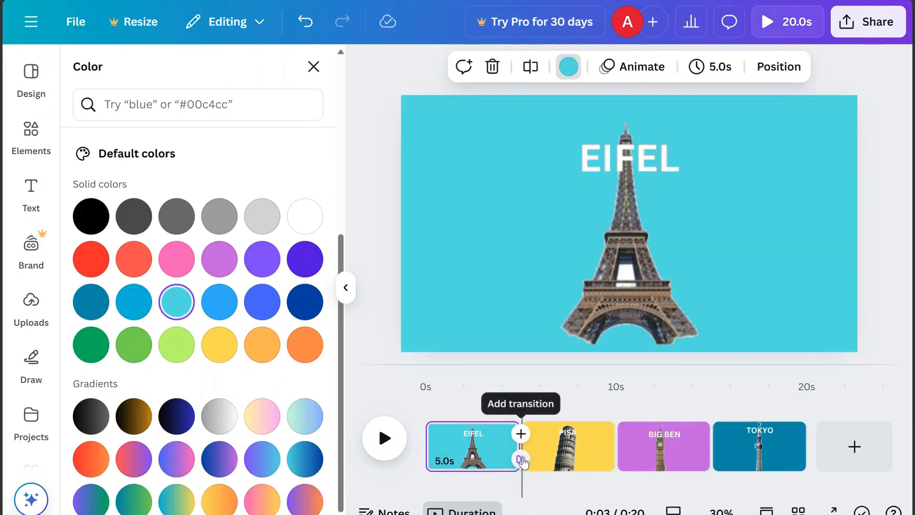
click(520, 459)
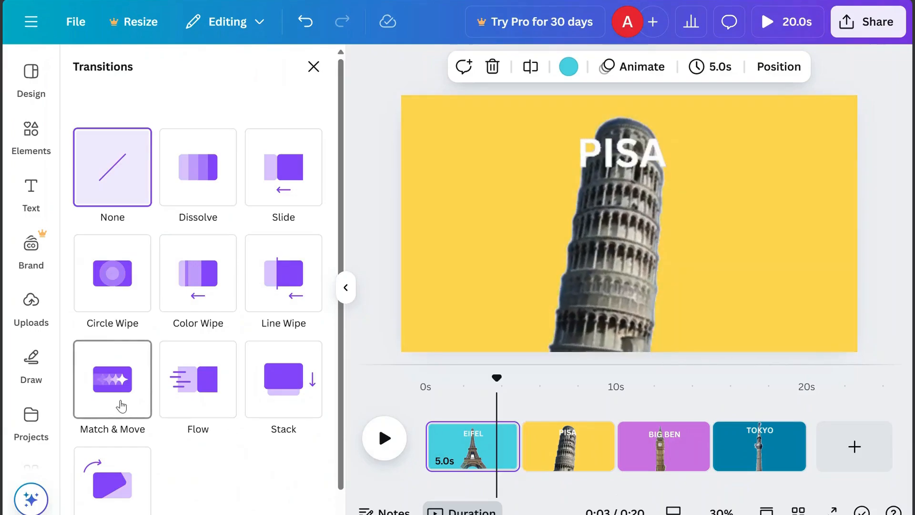
click(121, 405)
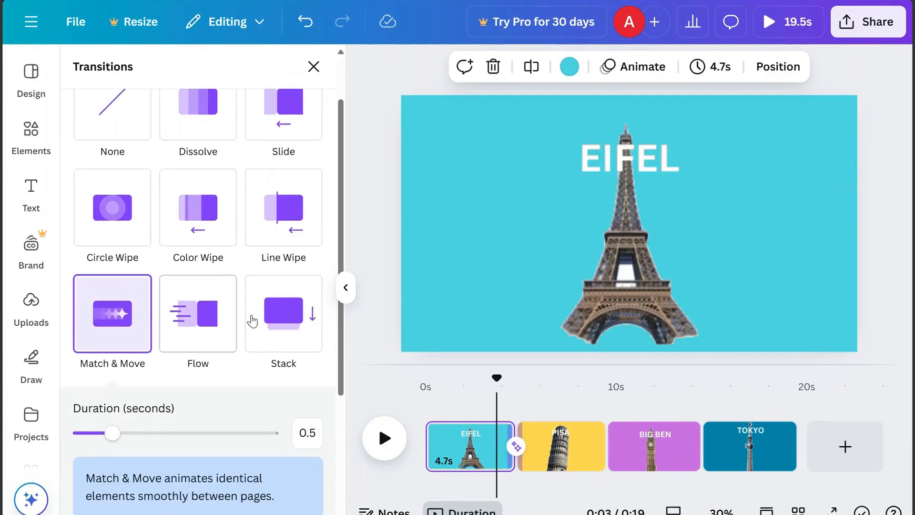
drag(112, 433, 231, 434)
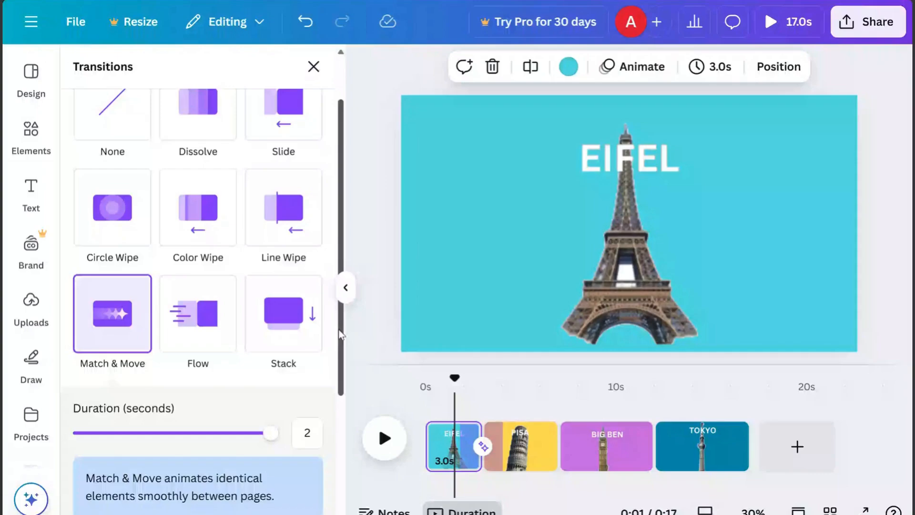
scroll(346, 378, down, 2)
scroll(347, 379, down, 3)
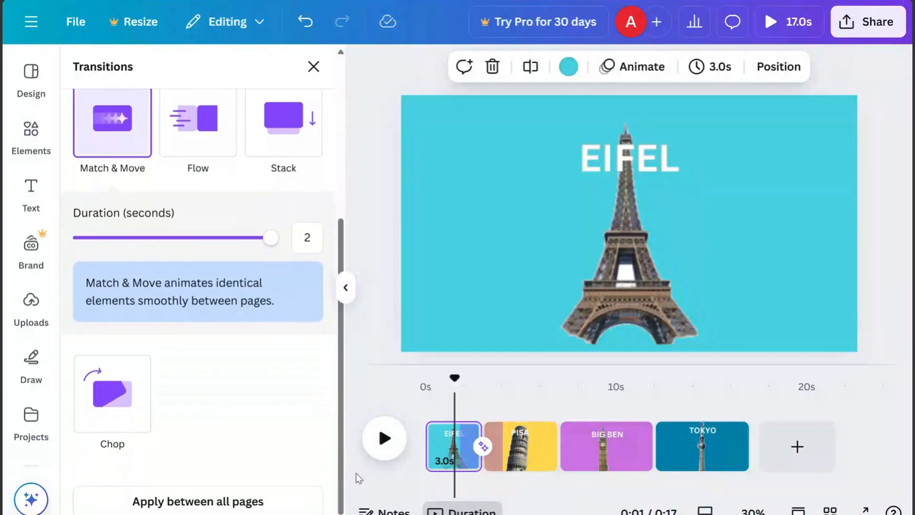
click(242, 501)
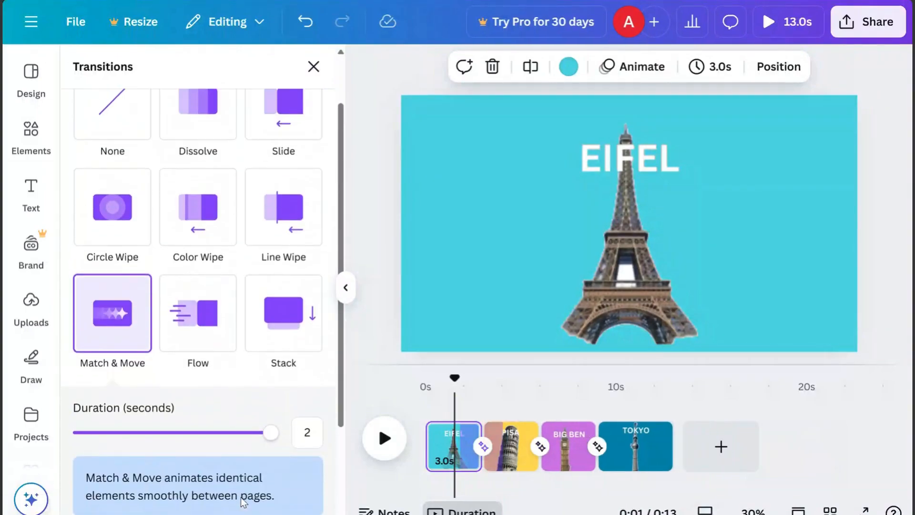